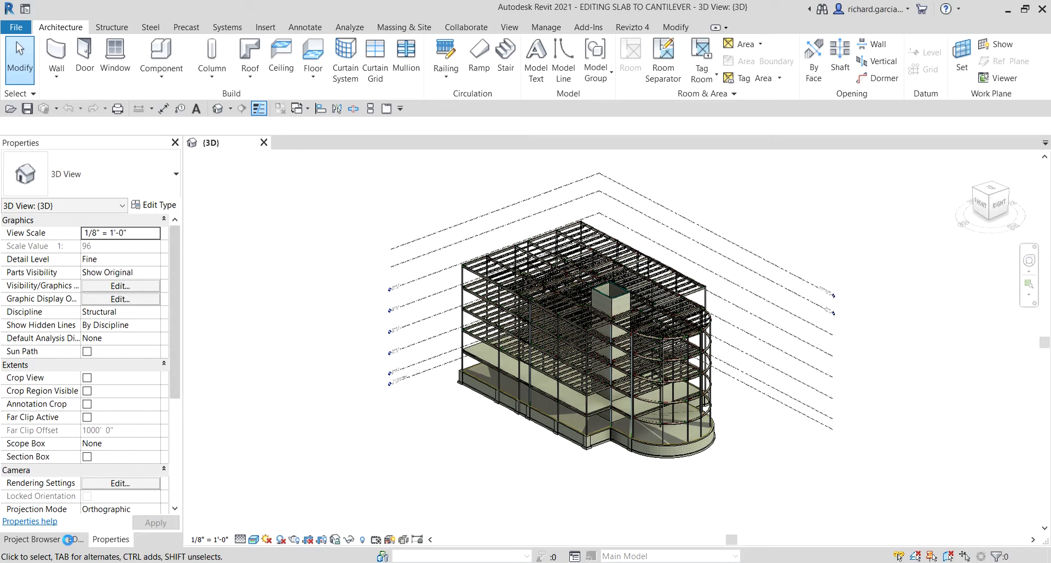
# Switch the left panel from Properties to the Project Browser
pyautogui.click(67, 539)
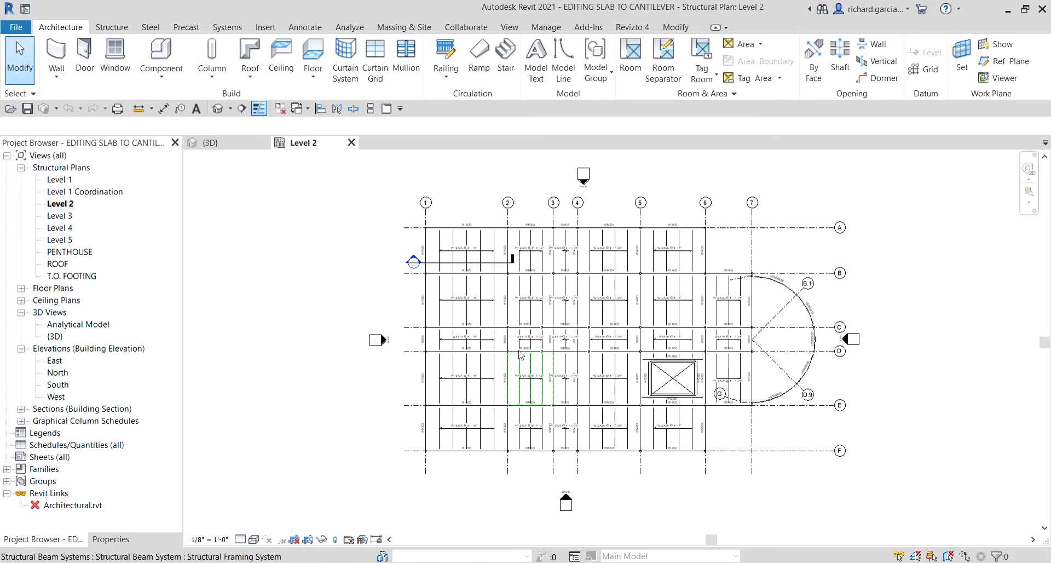
# Zoom to the A/1 corner of Level 2 and select the 6" Concrete With Metal Deck floor
pyautogui.scroll(6, 439, 227)
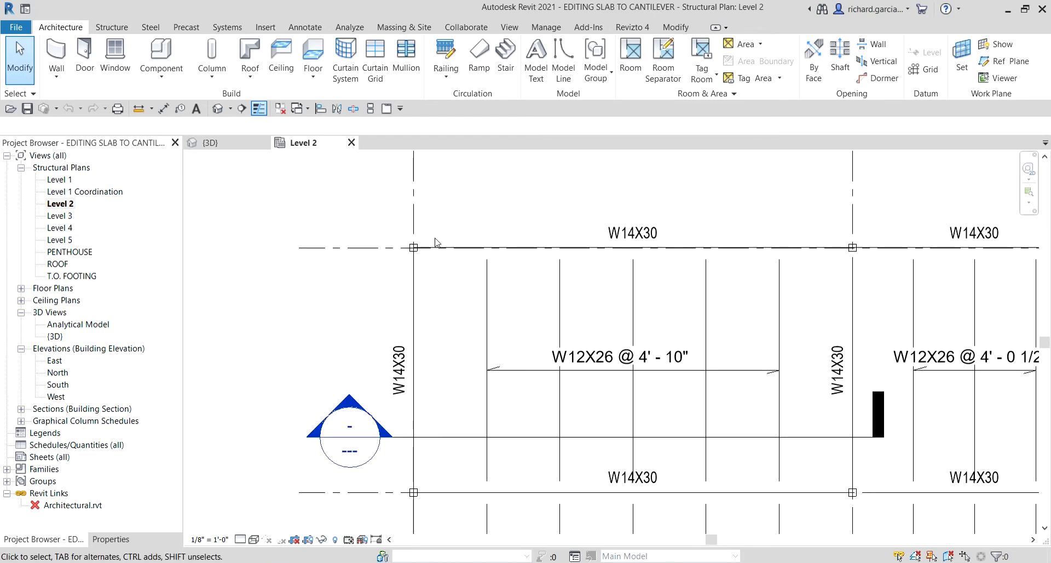
pyautogui.scroll(1, 434, 258)
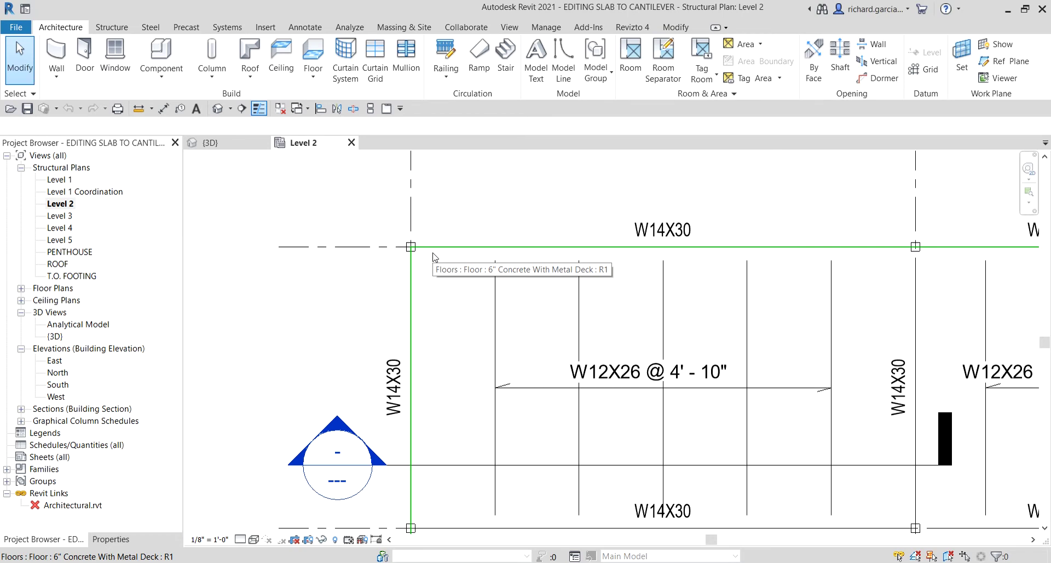
pyautogui.click(433, 255)
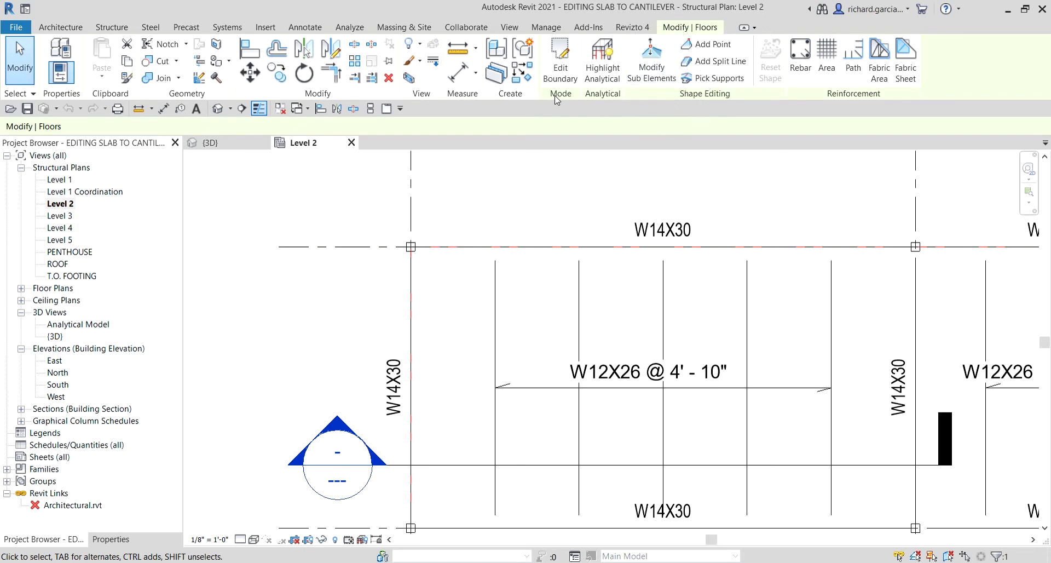
# Enter Edit Boundary on the Level 2 floor and pick its grid 1 left boundary line
pyautogui.click(561, 62)
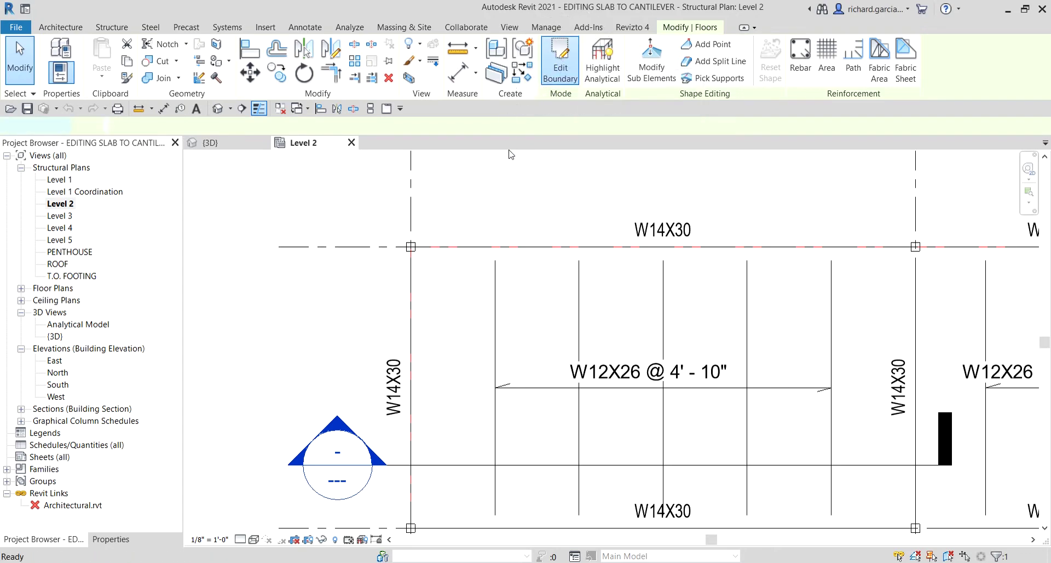
pyautogui.scroll(-3, 323, 311)
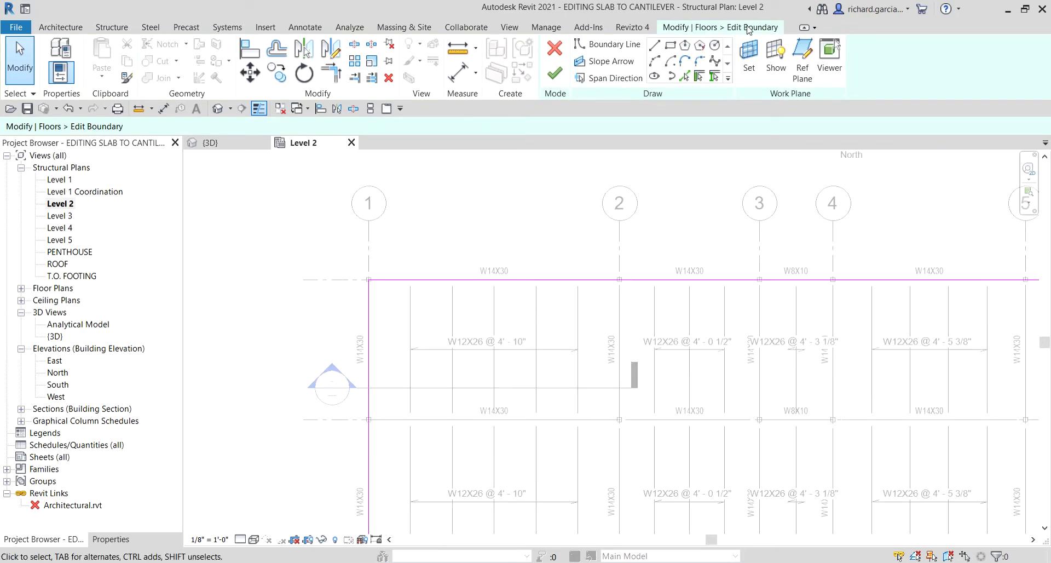
pyautogui.scroll(-2, 442, 219)
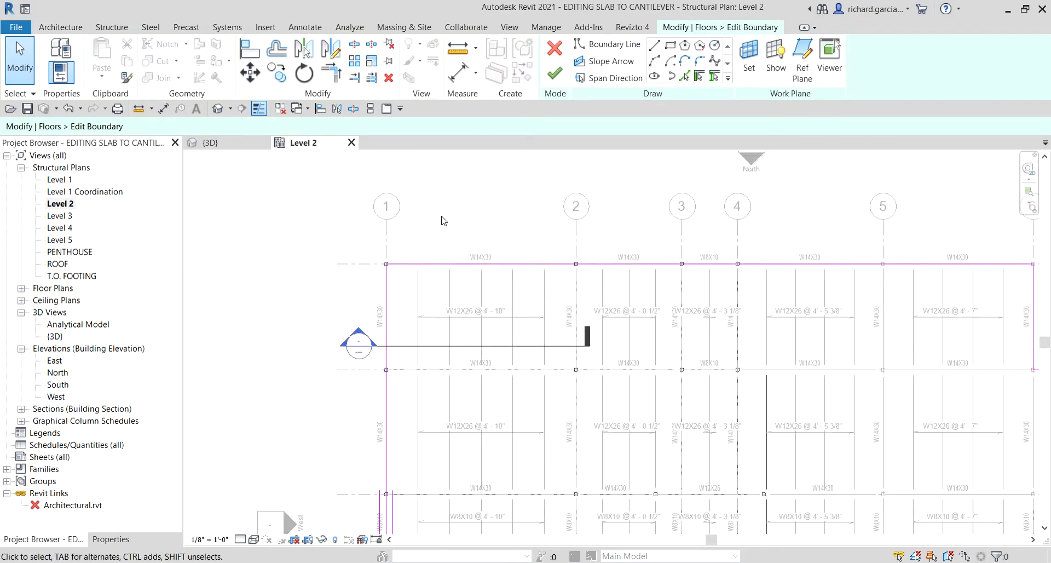
pyautogui.scroll(2, 396, 307)
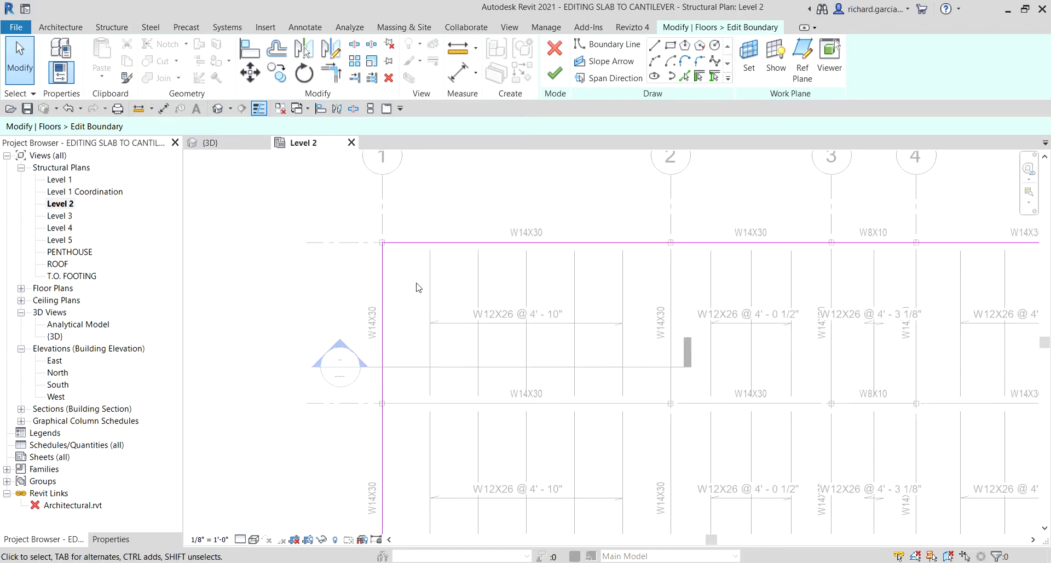
pyautogui.click(385, 290)
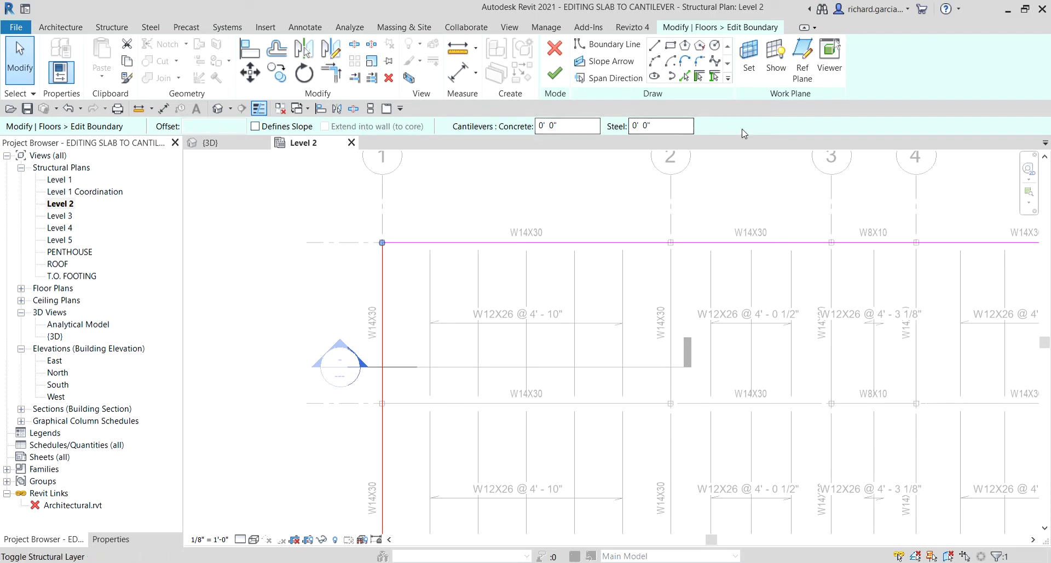
pyautogui.click(476, 131)
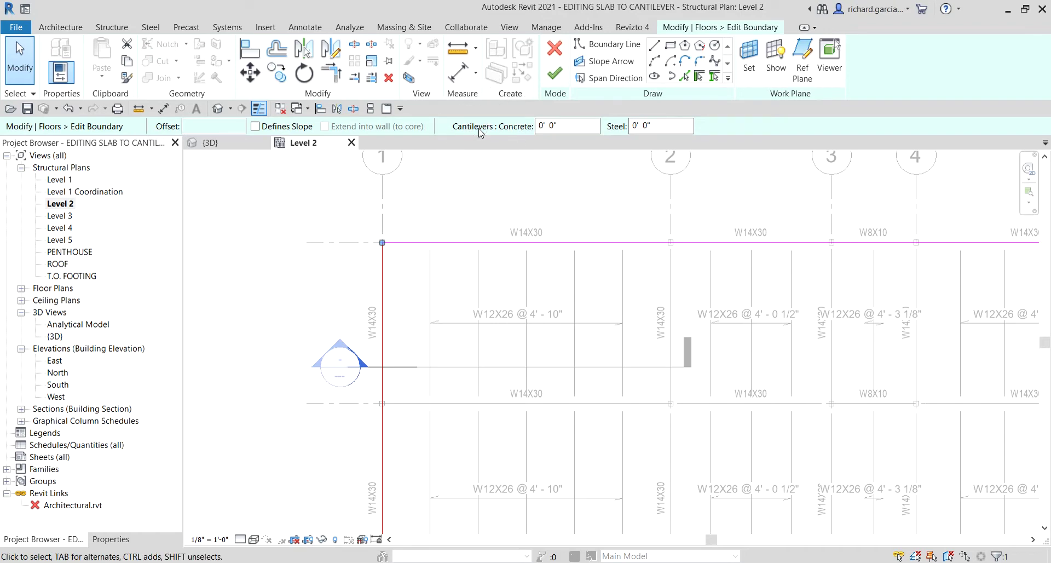
pyautogui.click(520, 130)
pyautogui.click(566, 125)
pyautogui.doubleClick(558, 127)
pyautogui.moveTo(559, 127); pyautogui.dragTo(526, 123)
pyautogui.write('6')
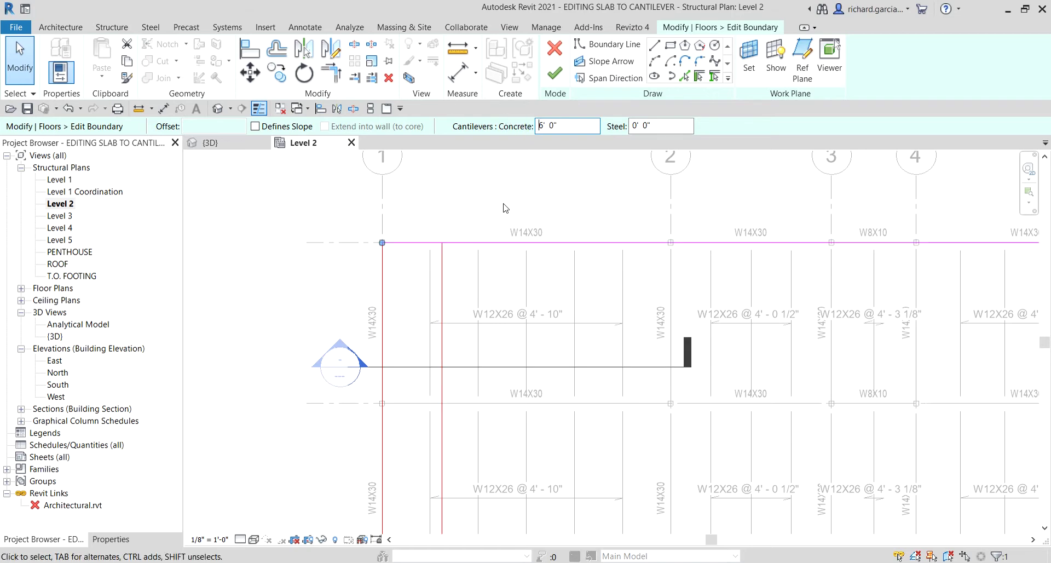
pyautogui.moveTo(572, 126); pyautogui.dragTo(539, 127)
pyautogui.press('BackSpace')
pyautogui.write('0')
pyautogui.press('Return')
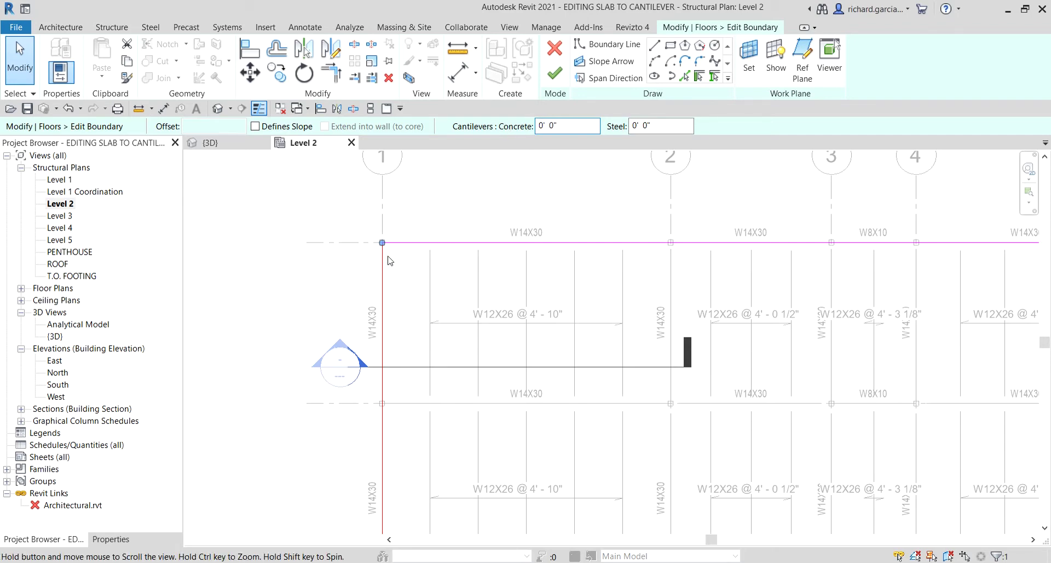
# Zoom to the top-left boundary corner and turn off Thin Lines
pyautogui.scroll(5, 377, 236)
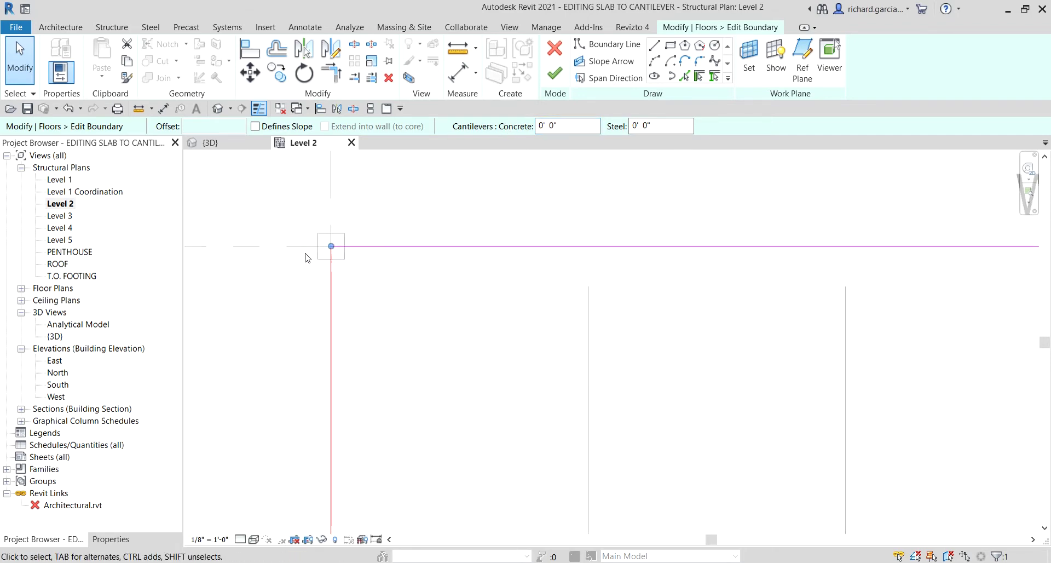
pyautogui.moveTo(451, 291); pyautogui.dragTo(485, 288, button='middle')
pyautogui.scroll(-1, 486, 288)
pyautogui.scroll(-1, 469, 274)
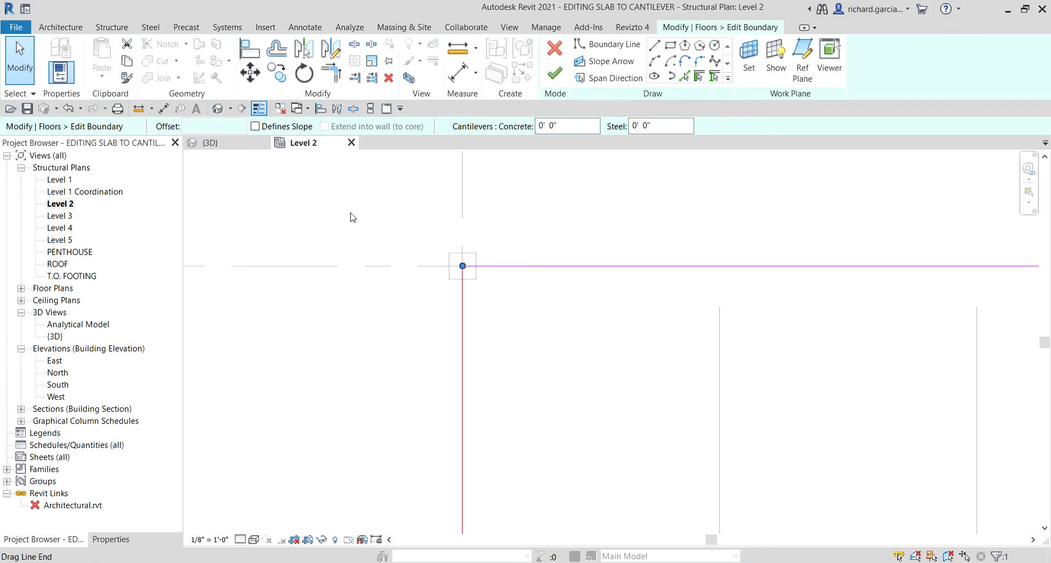
pyautogui.click(260, 109)
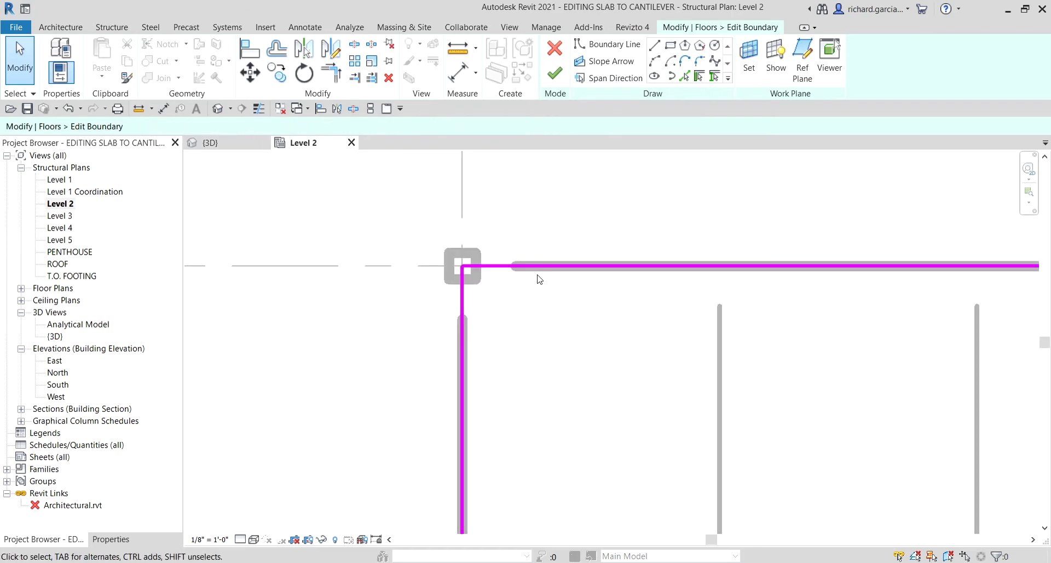
# Give the vertical left boundary line a 0' 6" concrete cantilever
pyautogui.click(465, 300)
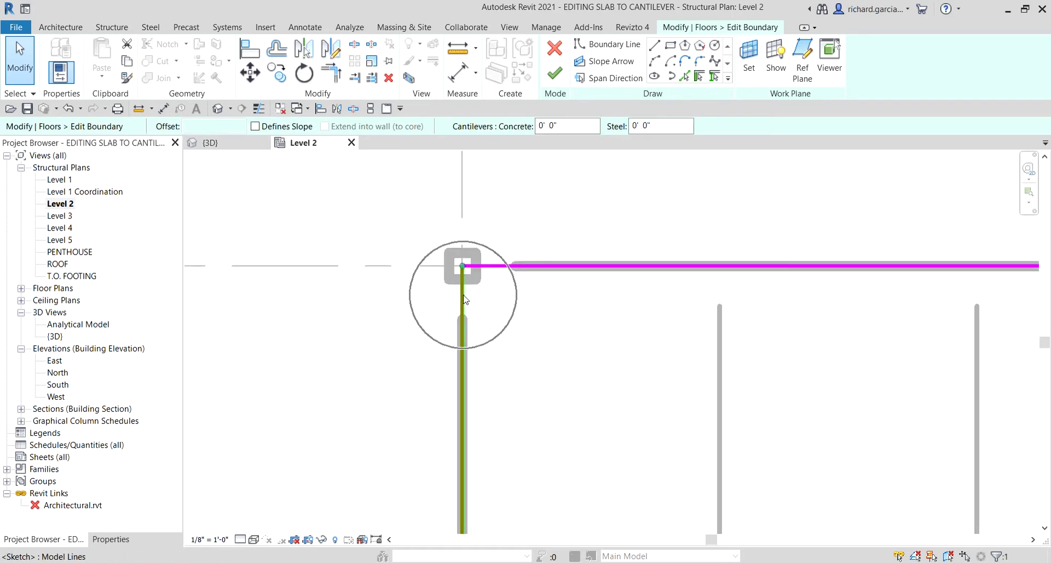
pyautogui.click(513, 133)
pyautogui.click(569, 128)
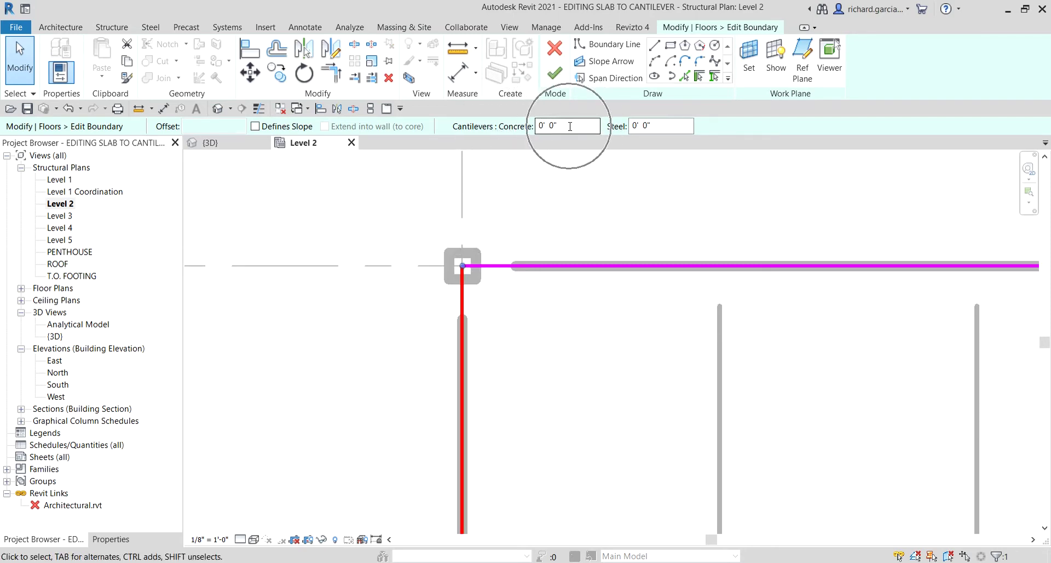
pyautogui.moveTo(570, 128); pyautogui.dragTo(533, 126)
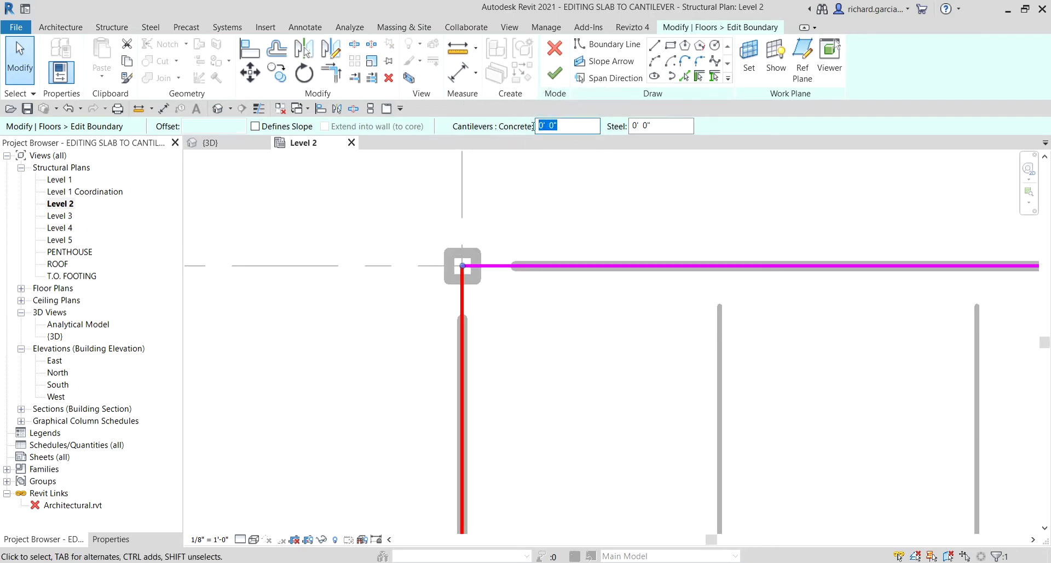
pyautogui.write('6')
pyautogui.press('Return')
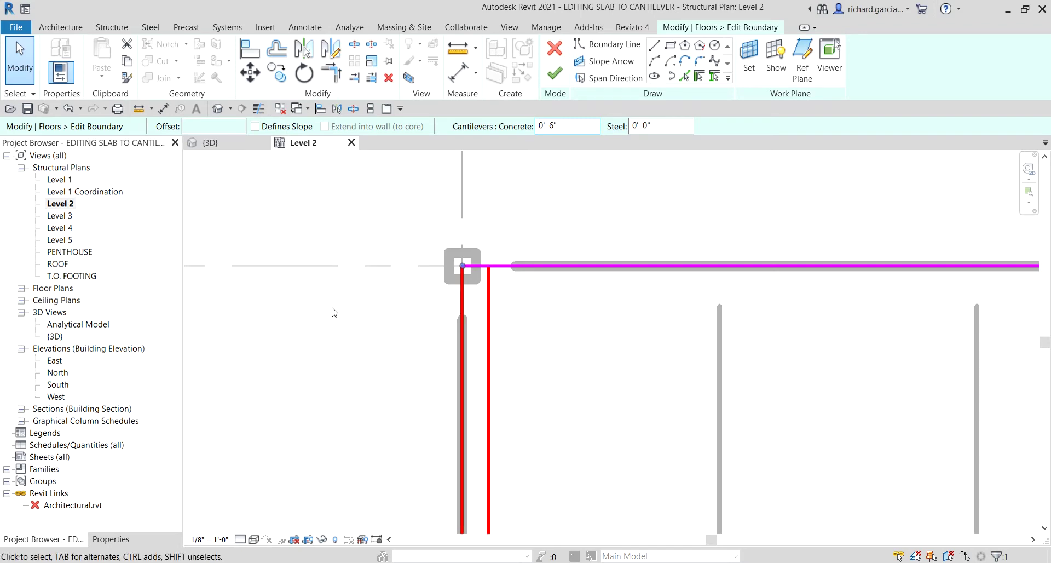
pyautogui.click(309, 339)
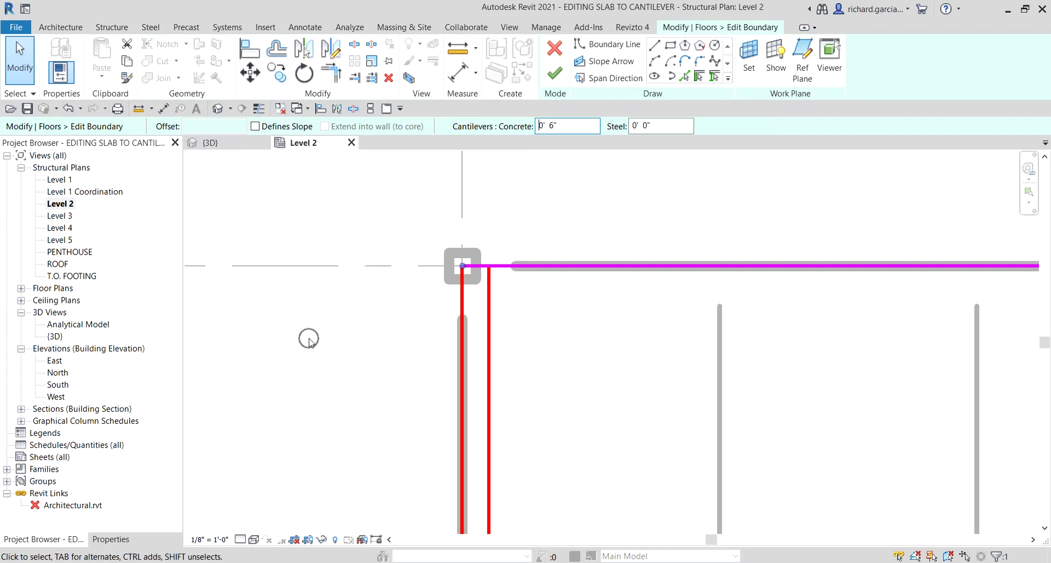
# Change the left edge's concrete cantilever to -0' 6" so the slab extends outward
pyautogui.click(563, 124)
pyautogui.moveTo(564, 124); pyautogui.dragTo(517, 123)
pyautogui.write('-')
pyautogui.doubleClick(558, 126)
pyautogui.press('Return')
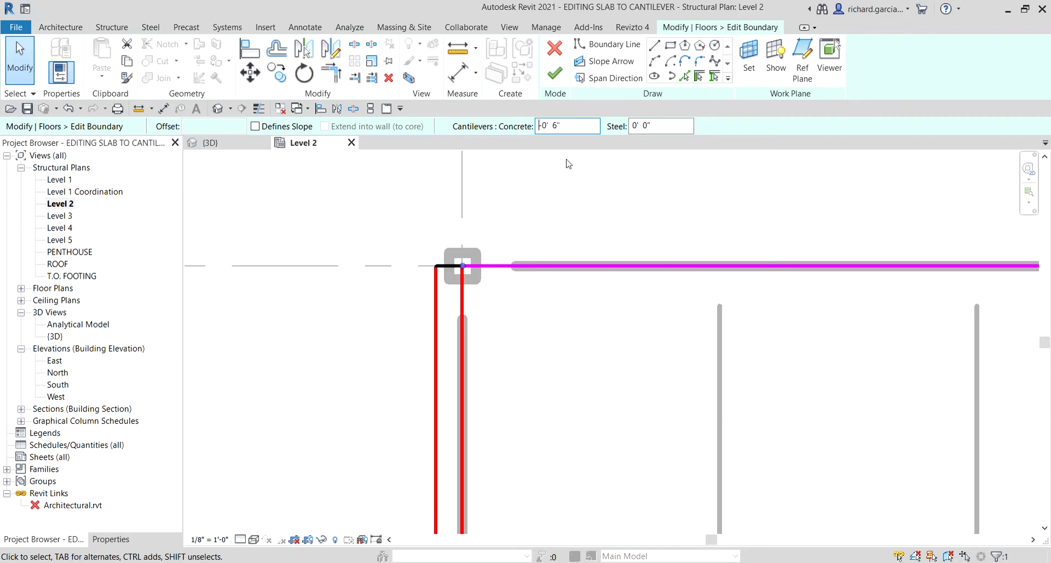
pyautogui.click(541, 221)
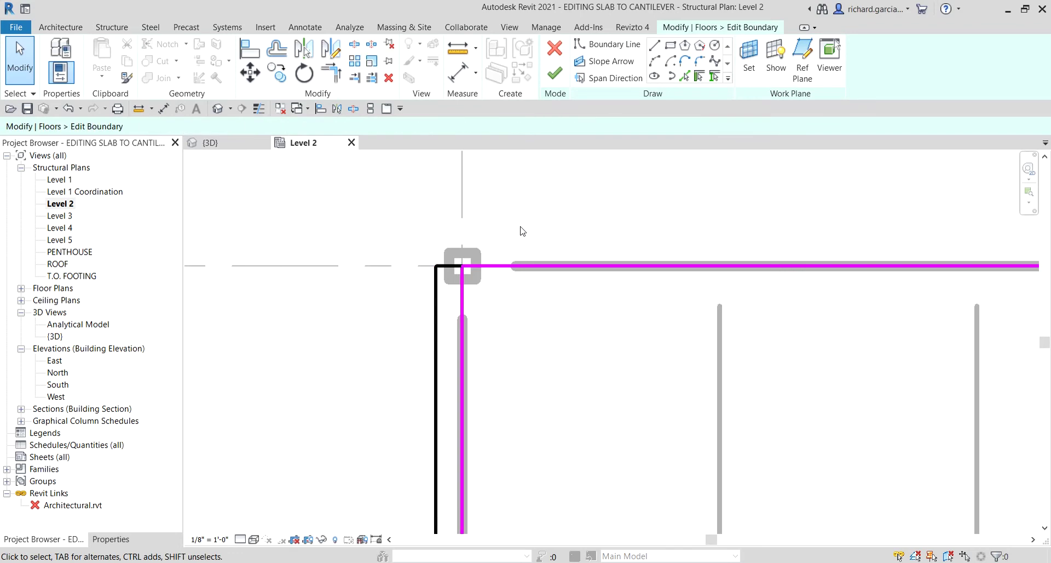
# Set a 6" concrete cantilever on the top boundary line
pyautogui.click(496, 268)
pyautogui.click(562, 126)
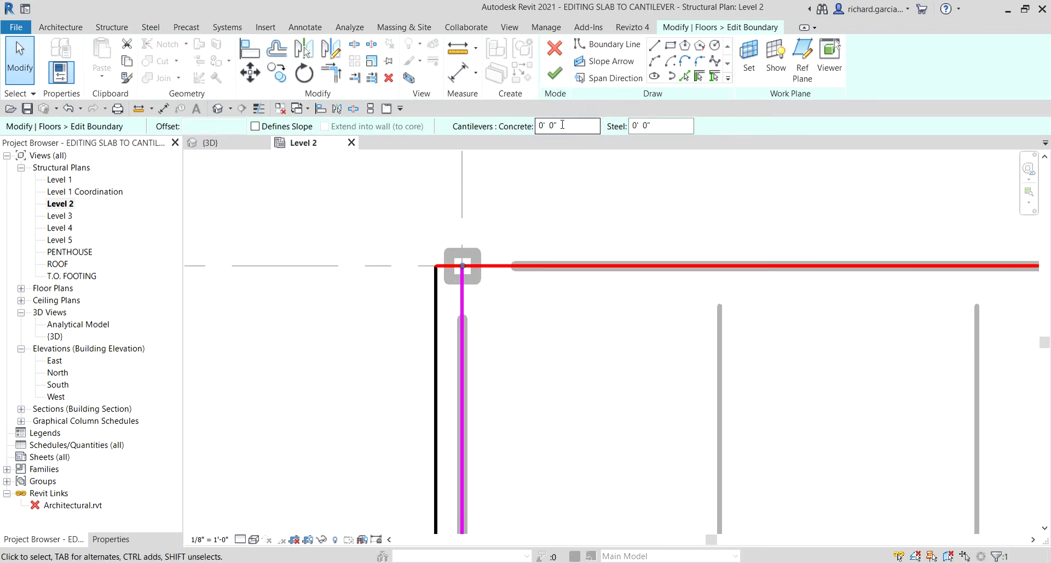
pyautogui.doubleClick(580, 128)
pyautogui.write('6')
pyautogui.scroll(-3, 567, 203)
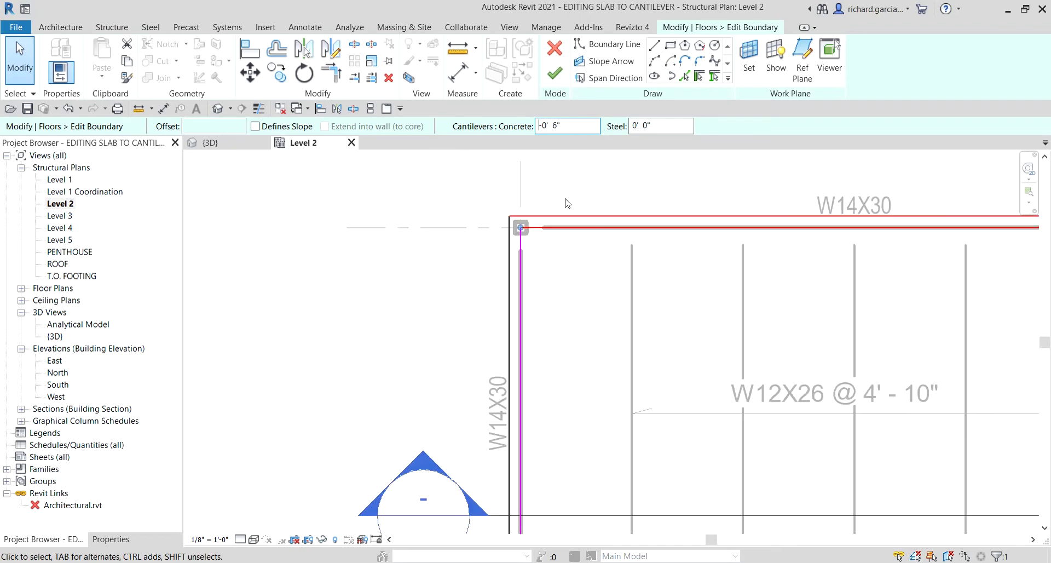
pyautogui.click(637, 258)
# Give the right-hand slab boundary line a 0' 6" concrete cantilever
pyautogui.scroll(-3, 704, 290)
pyautogui.moveTo(704, 290); pyautogui.dragTo(712, 306, button='middle')
pyautogui.scroll(3, 821, 296)
pyautogui.moveTo(820, 296); pyautogui.dragTo(731, 305, button='middle')
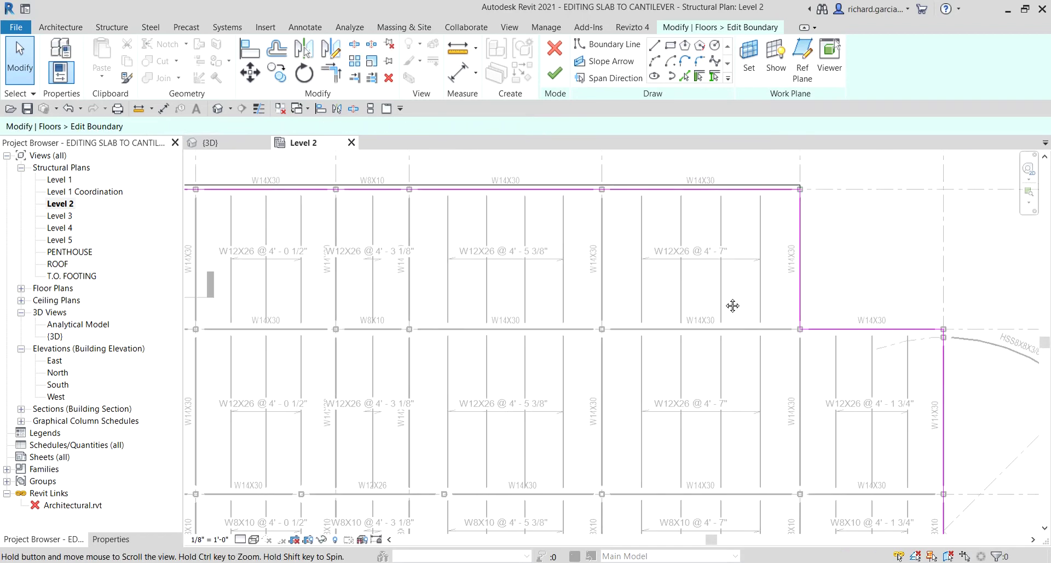
pyautogui.scroll(3, 810, 219)
pyautogui.click(751, 230)
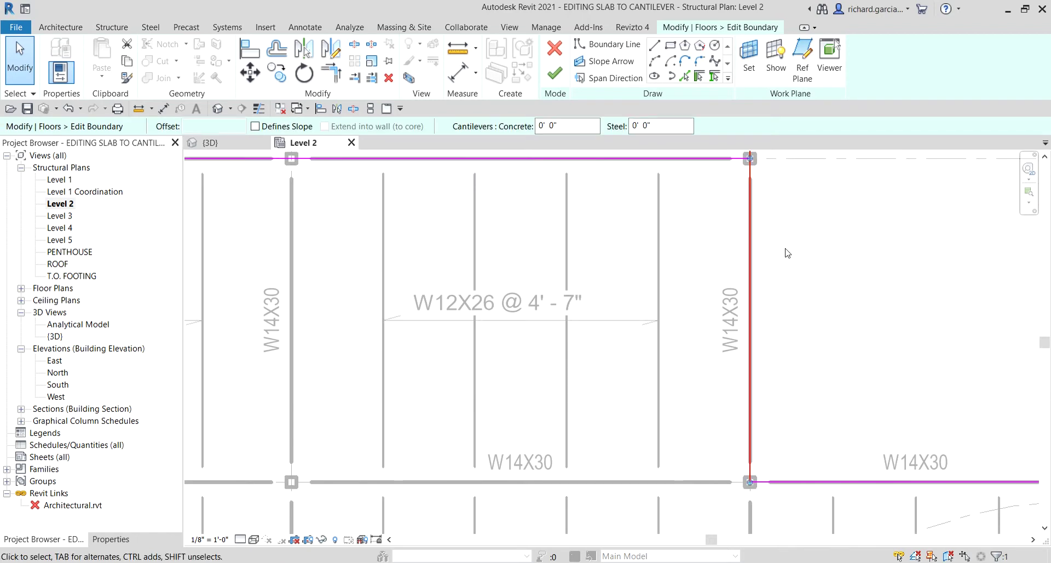
pyautogui.moveTo(781, 253); pyautogui.dragTo(722, 324, button='middle')
pyautogui.scroll(3, 704, 281)
pyautogui.doubleClick(552, 128)
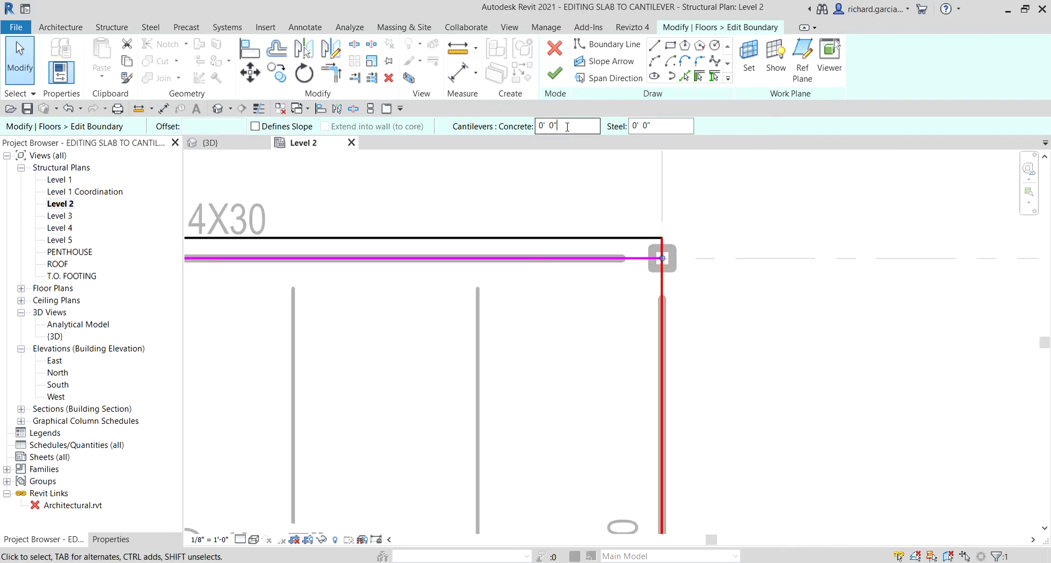
pyautogui.write('0 6')
pyautogui.press('Return')
pyautogui.click(761, 355)
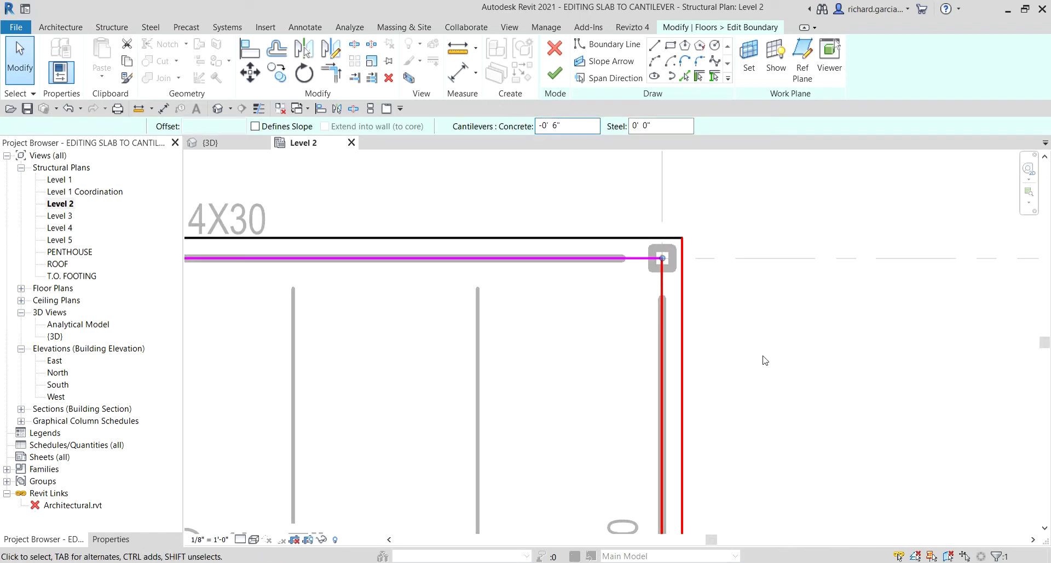
# Apply a 0' 6" concrete cantilever to the boundary line along the W14X30 beam
pyautogui.scroll(-3, 805, 441)
pyautogui.scroll(4, 684, 307)
pyautogui.scroll(2, 649, 278)
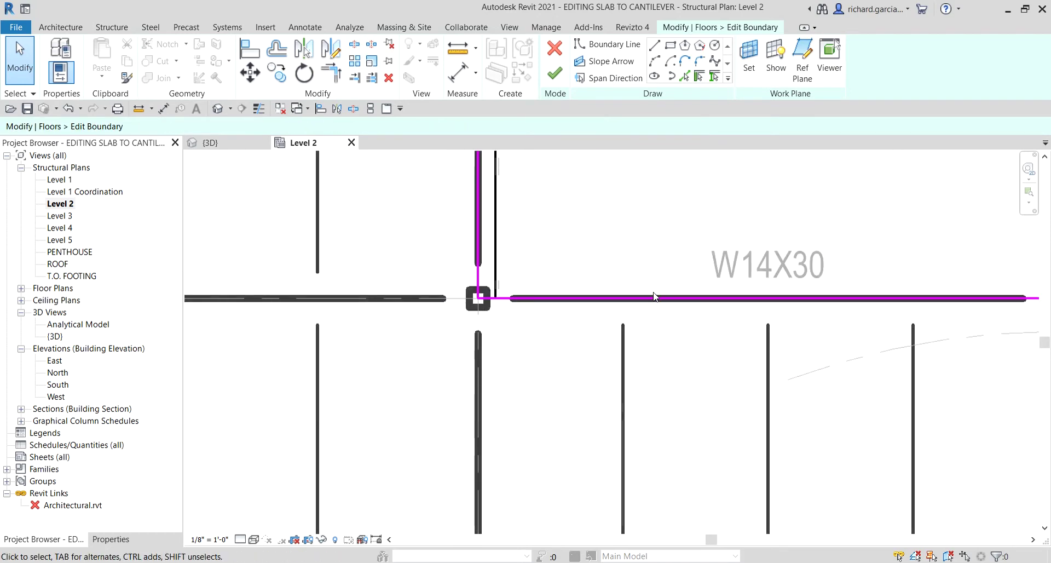
pyautogui.click(654, 299)
pyautogui.doubleClick(566, 123)
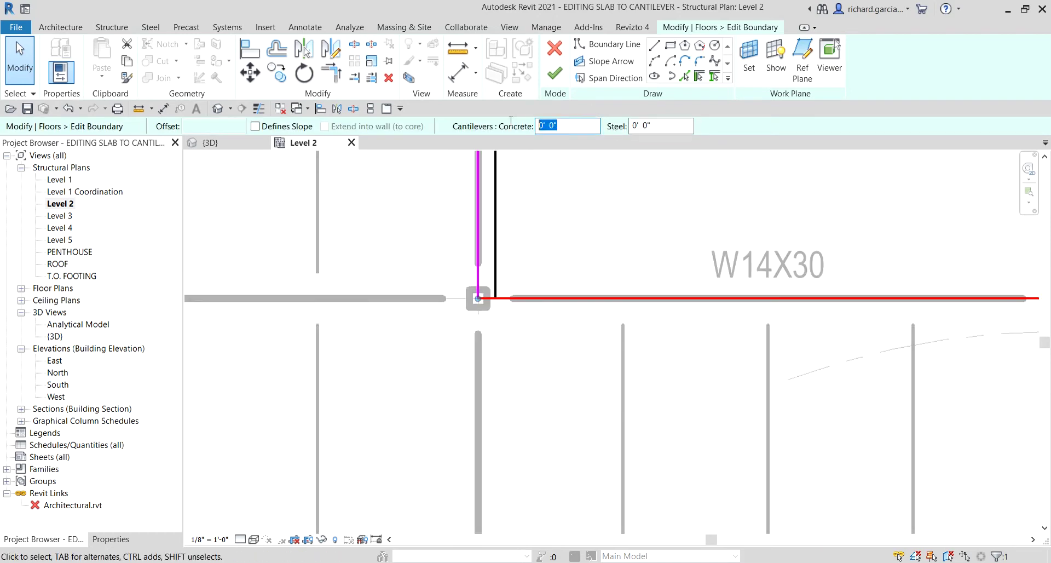
pyautogui.write('0 6')
pyautogui.press('Return')
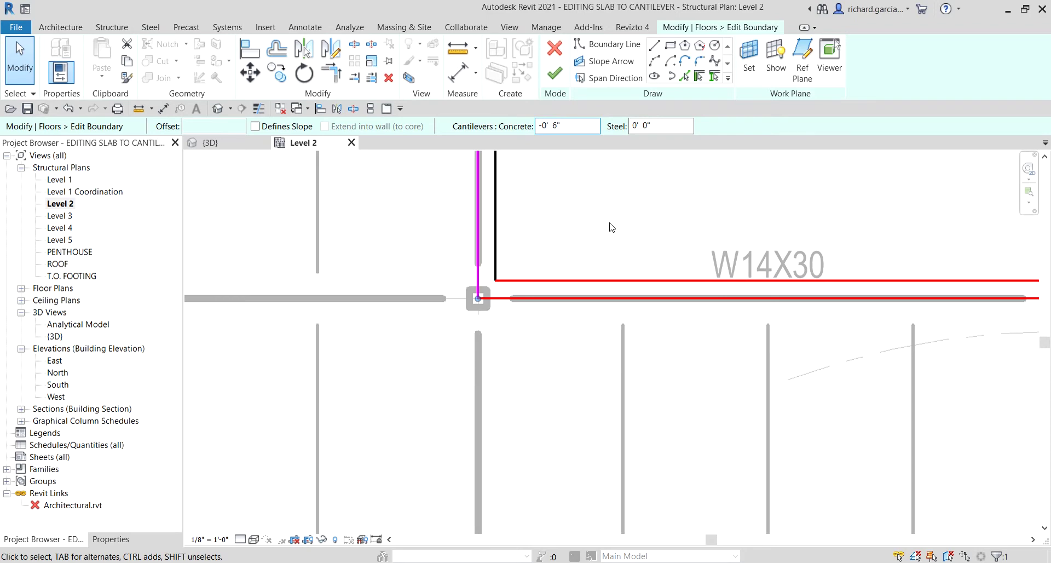
pyautogui.scroll(-3, 579, 225)
pyautogui.press('Escape')
# Apply the 6" concrete cantilever to the vertical line beside the curved beam
pyautogui.moveTo(806, 336); pyautogui.dragTo(544, 282, button='middle')
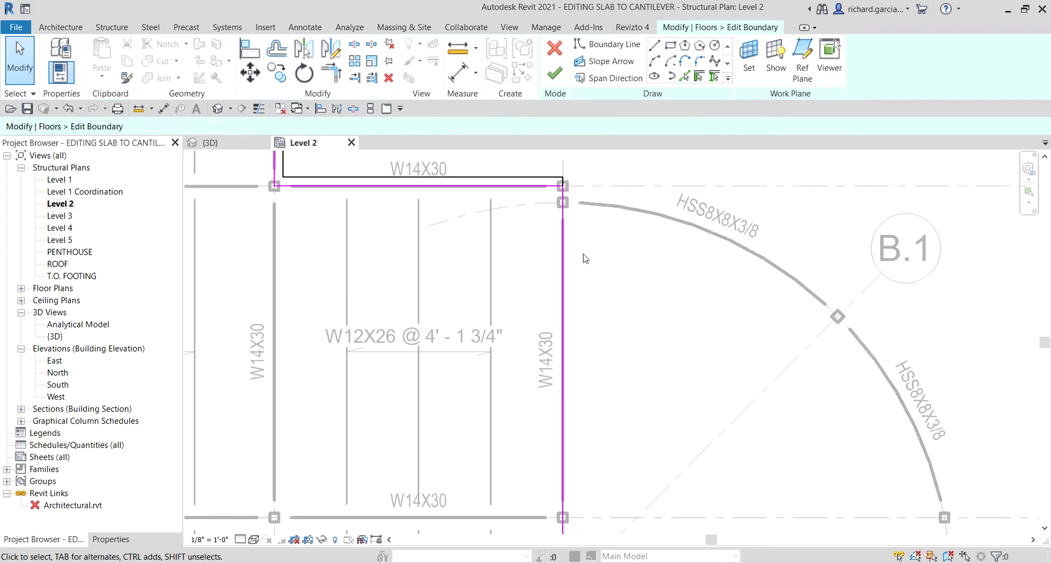
pyautogui.scroll(3, 548, 285)
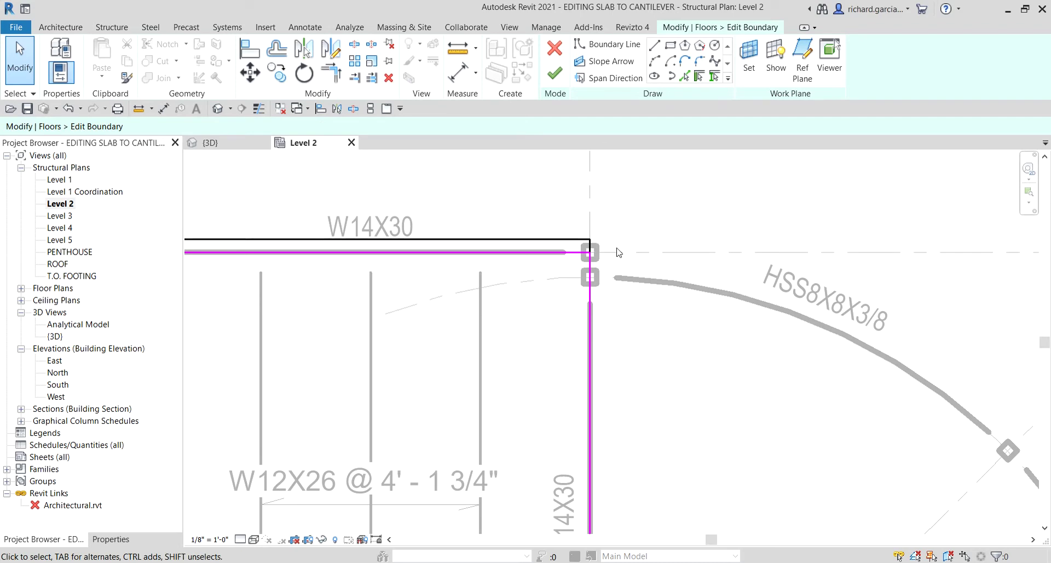
pyautogui.click(590, 294)
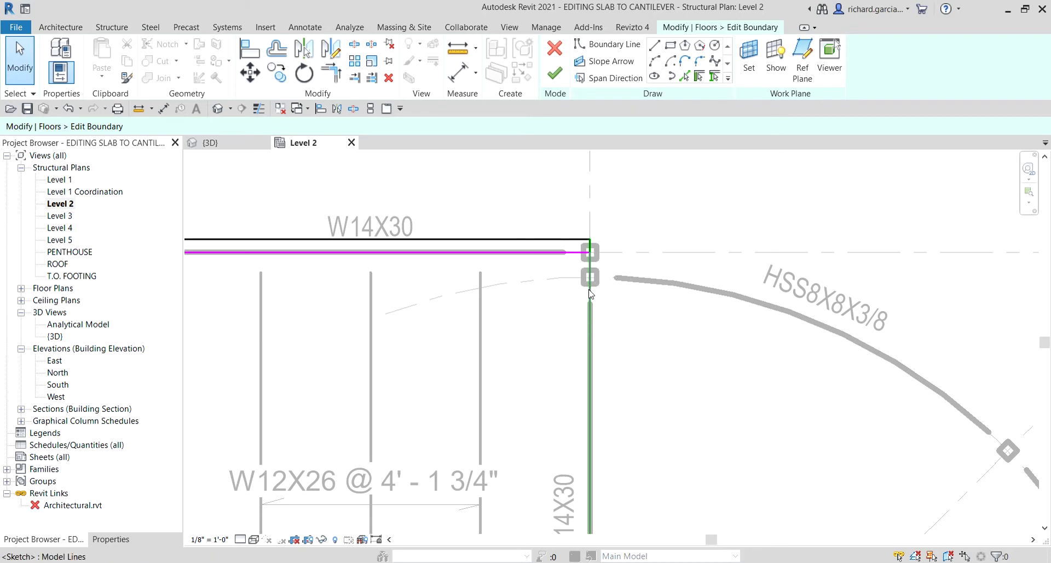
pyautogui.click(571, 123)
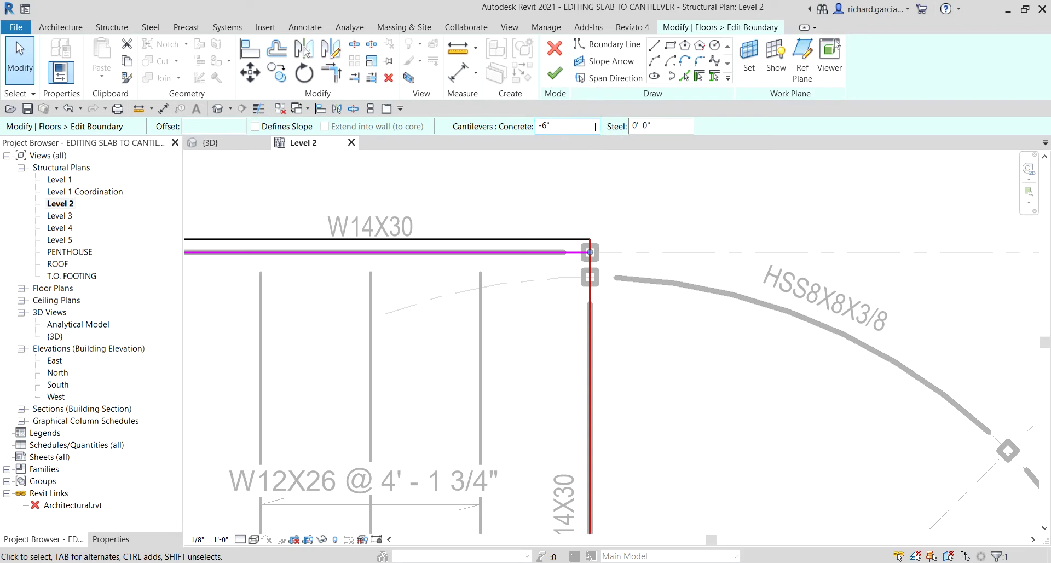
pyautogui.press('Return')
pyautogui.press('Escape')
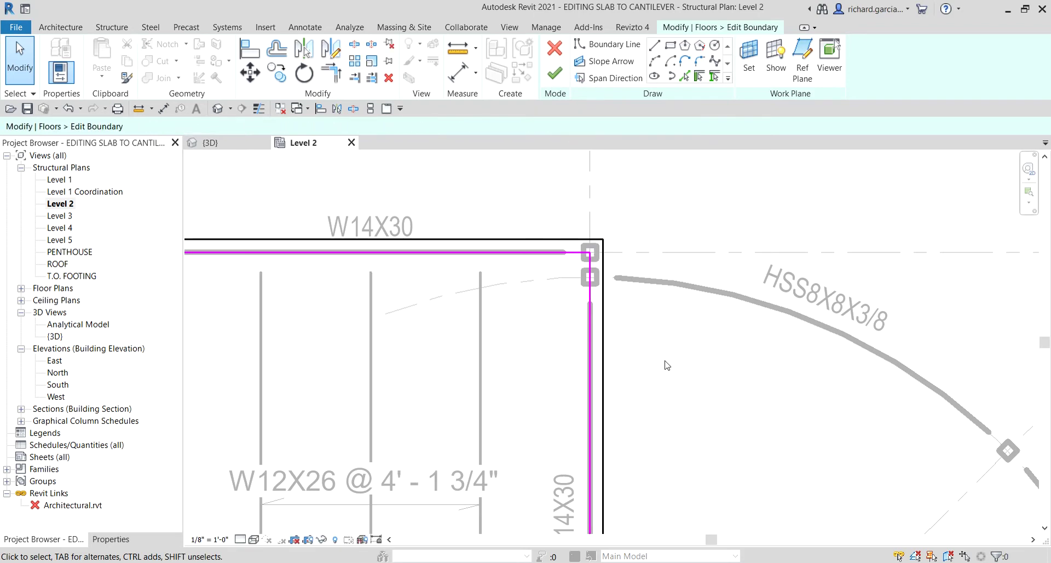
# Apply the 6" concrete cantilever to the horizontal line along the W14X30 beam
pyautogui.scroll(-3, 711, 270)
pyautogui.moveTo(710, 270); pyautogui.dragTo(678, 280, button='middle')
pyautogui.scroll(2, 746, 183)
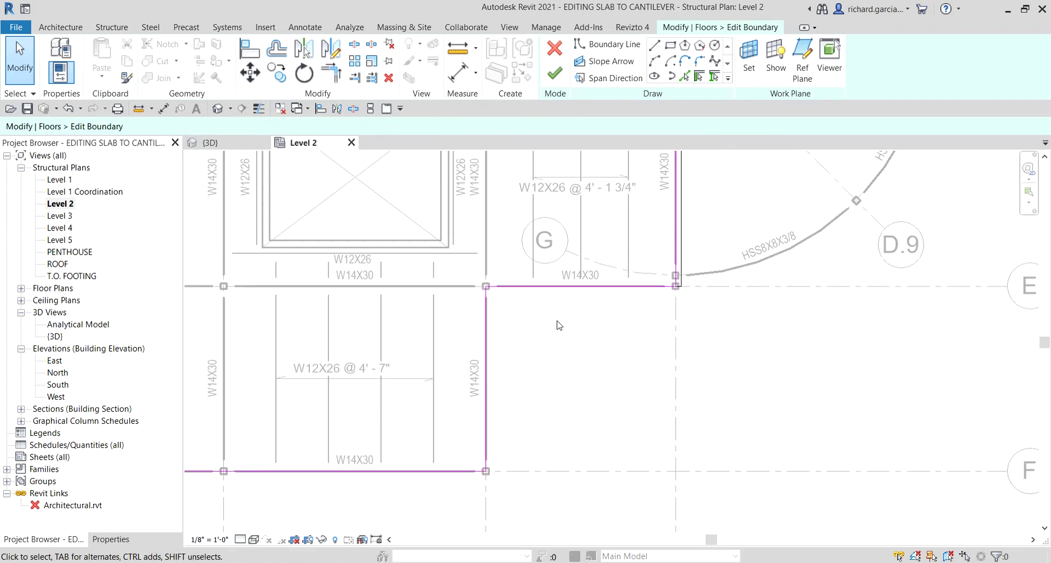
pyautogui.scroll(3, 556, 324)
pyautogui.click(583, 241)
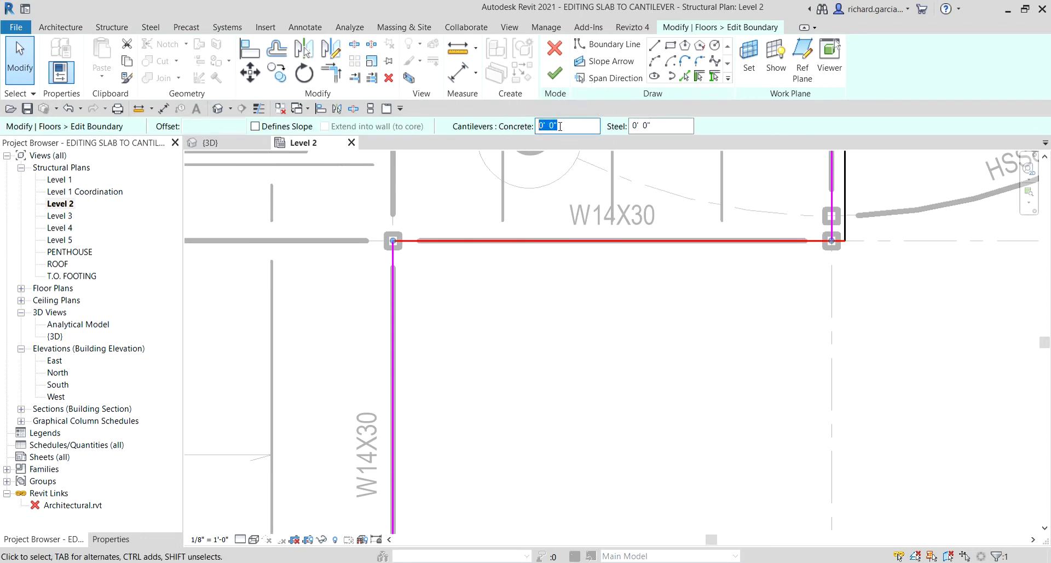
pyautogui.press('Return')
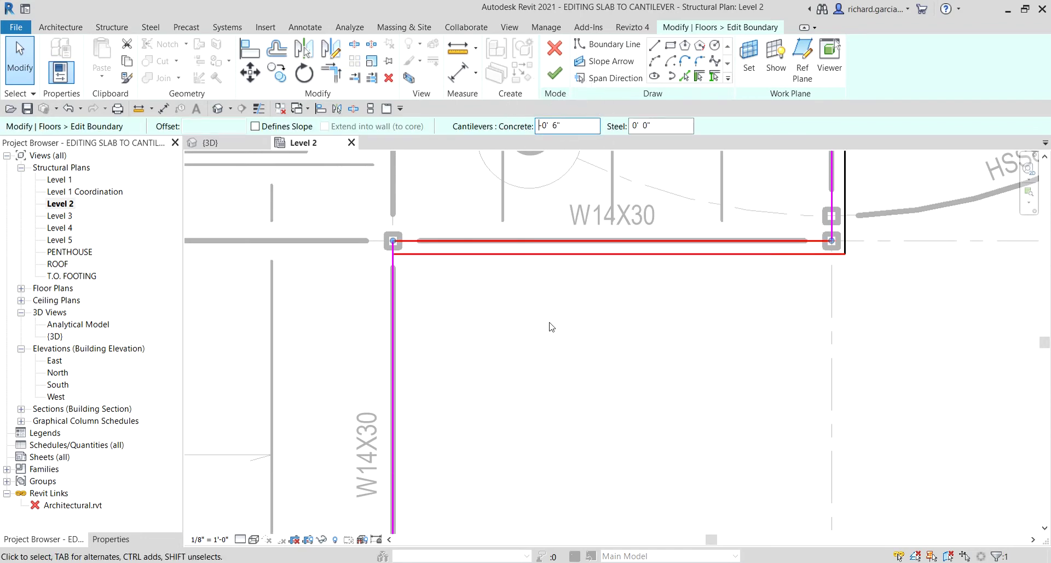
pyautogui.click(551, 326)
# Set the next bay's vertical boundary line to a -6" concrete cantilever
pyautogui.scroll(-2, 551, 340)
pyautogui.moveTo(551, 352); pyautogui.dragTo(550, 229, button='middle')
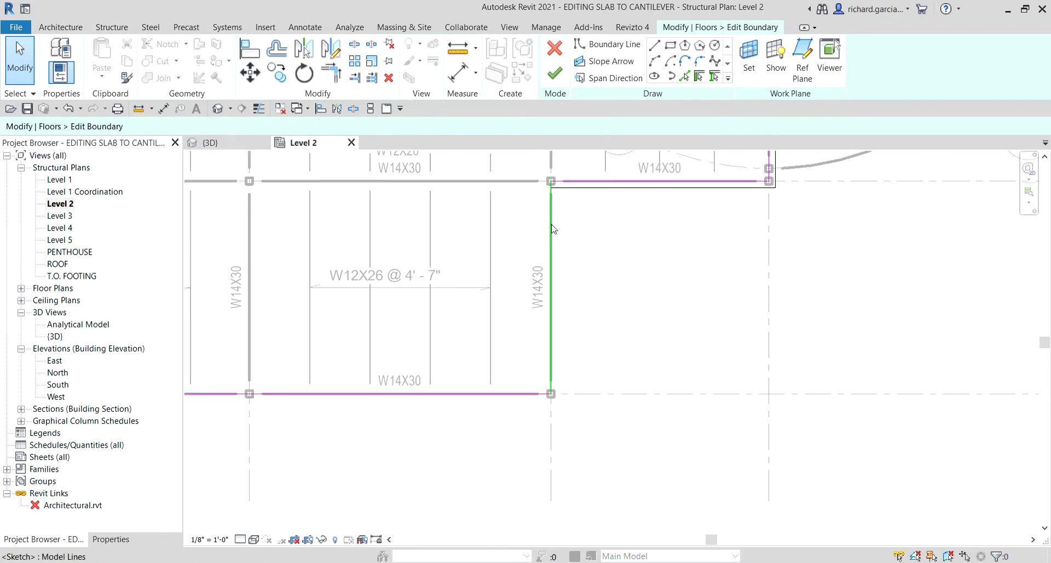
pyautogui.click(554, 208)
pyautogui.scroll(3, 561, 195)
pyautogui.doubleClick(563, 126)
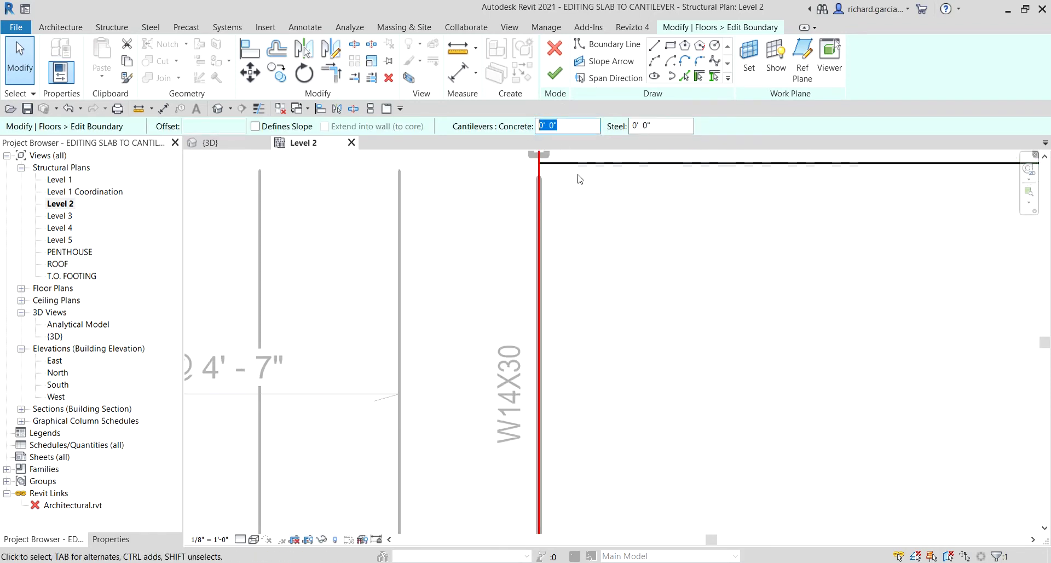
pyautogui.write('-6')
pyautogui.press('Return')
pyautogui.scroll(-3, 593, 298)
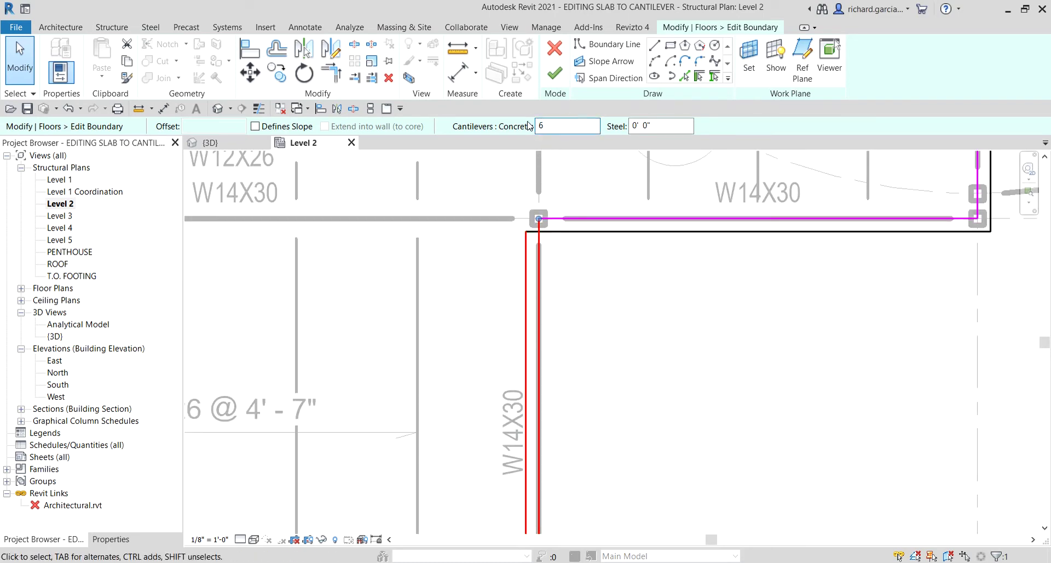
pyautogui.press('Escape')
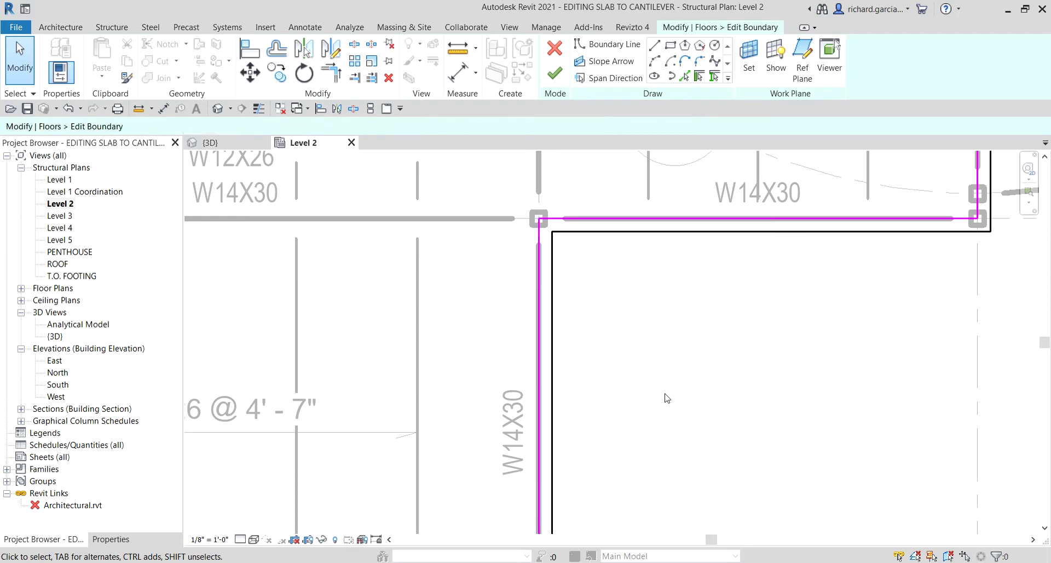
# Check the bottom boundary line along the beam, then finish the boundary sketch
pyautogui.scroll(-3, 547, 263)
pyautogui.scroll(2, 715, 286)
pyautogui.scroll(2, 716, 285)
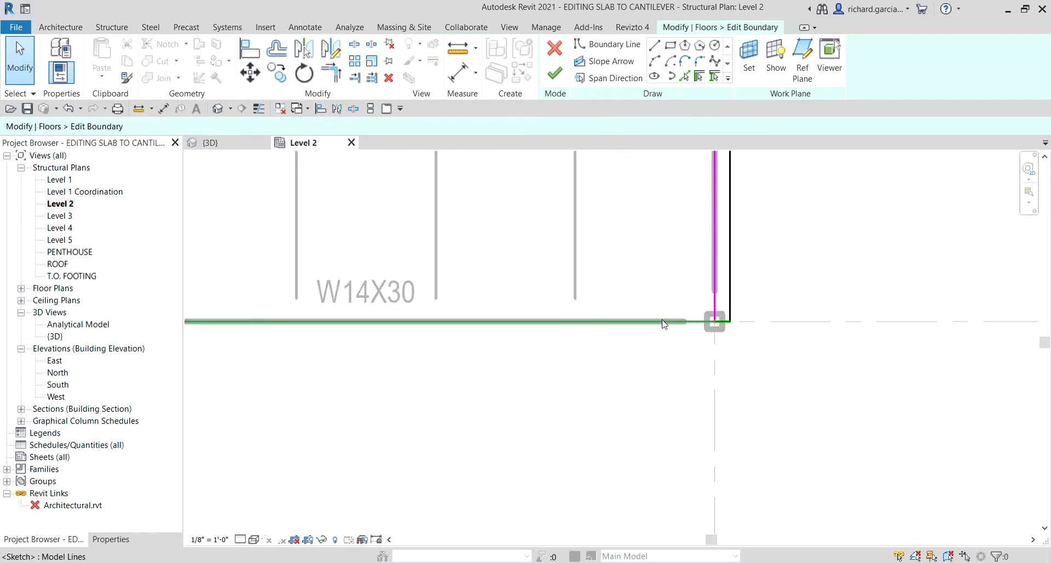
pyautogui.click(703, 321)
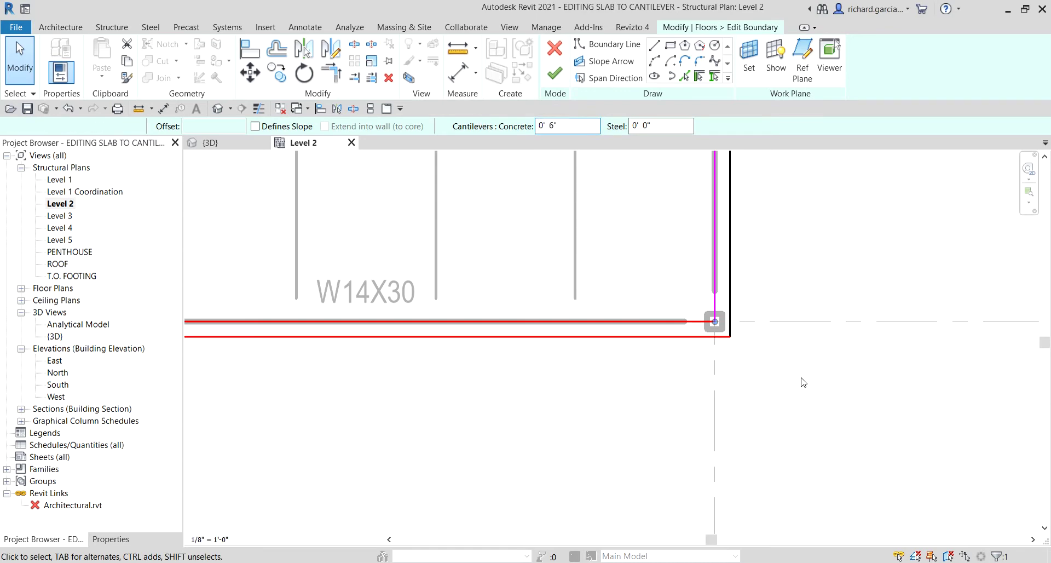
pyautogui.press('Escape')
pyautogui.scroll(-3, 746, 380)
pyautogui.scroll(5, 432, 342)
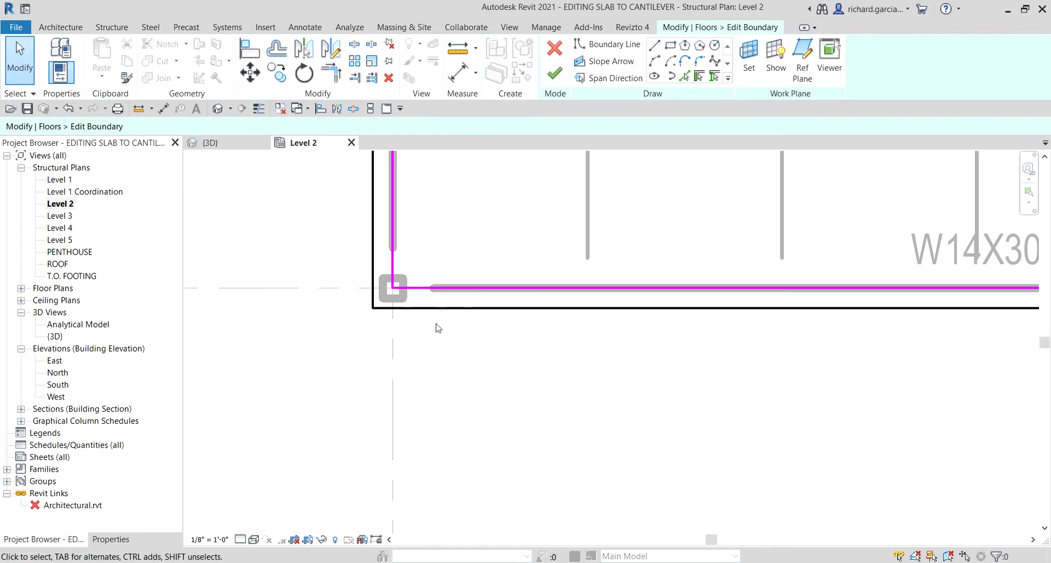
pyautogui.scroll(-4, 430, 328)
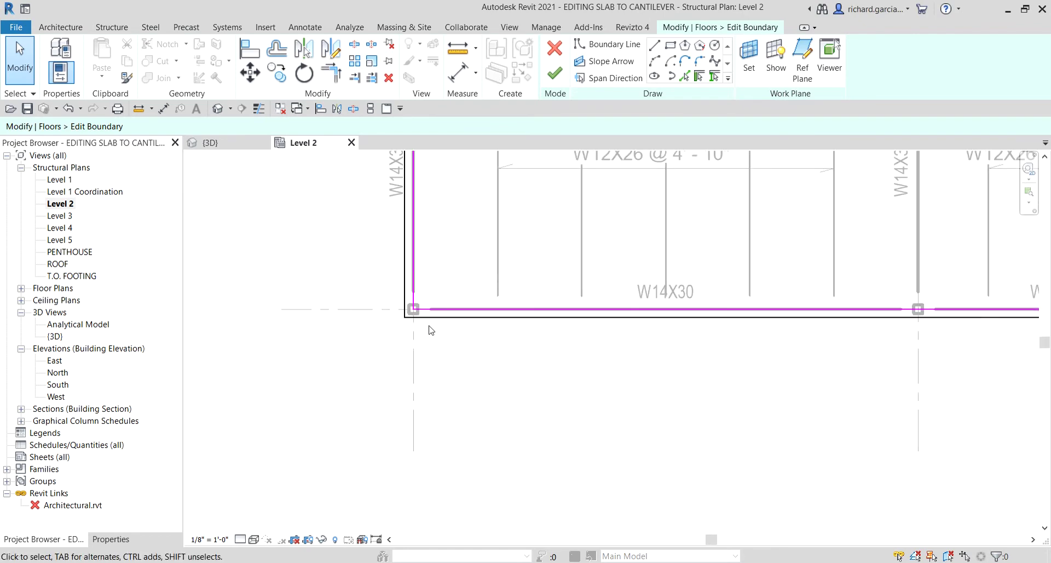
pyautogui.scroll(-2, 450, 375)
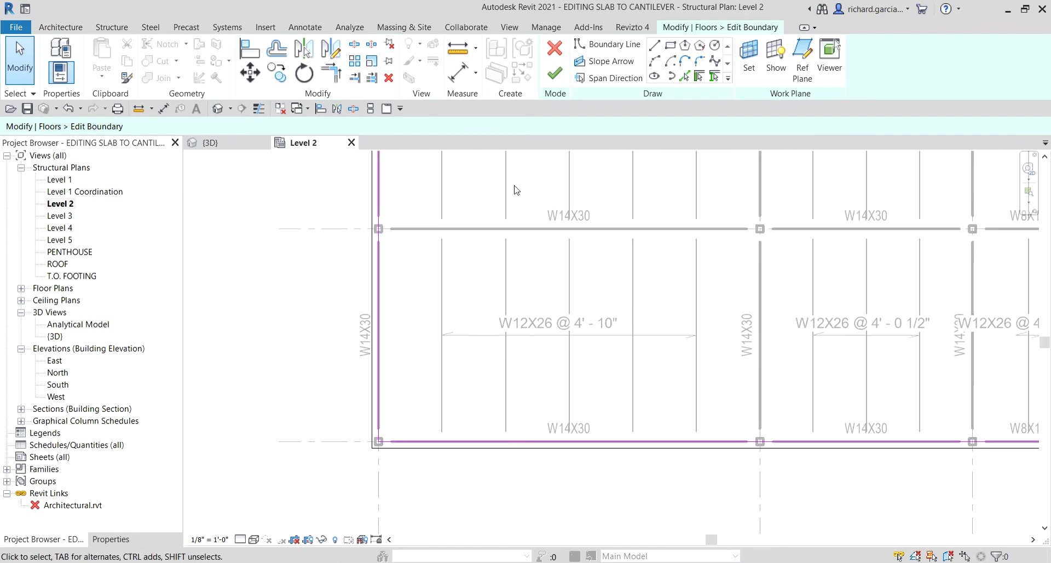
pyautogui.click(554, 74)
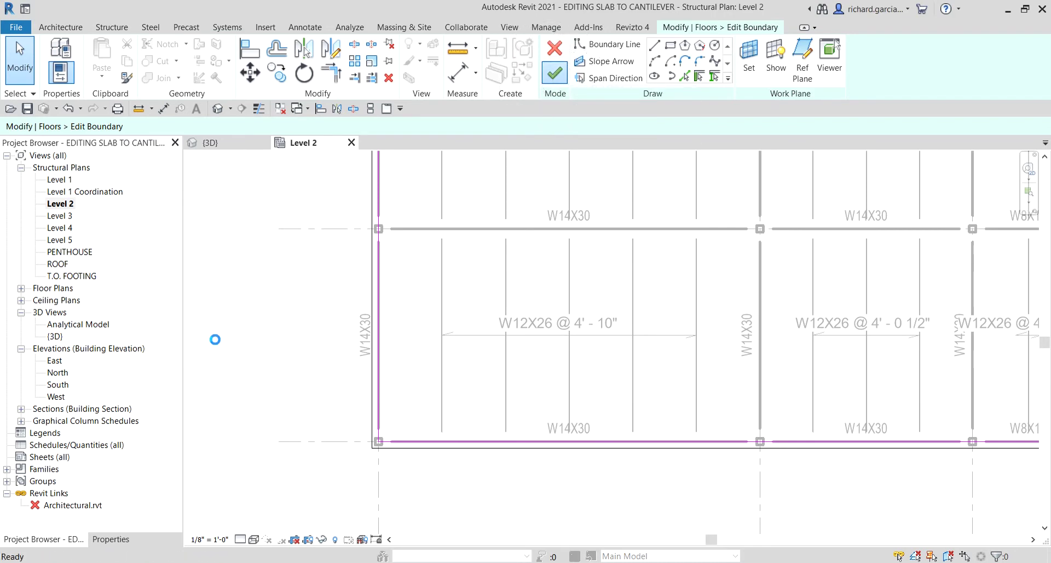
# Open Section 1 from the section line cutting the Level 2 slab using Go to View
pyautogui.scroll(-2, 216, 340)
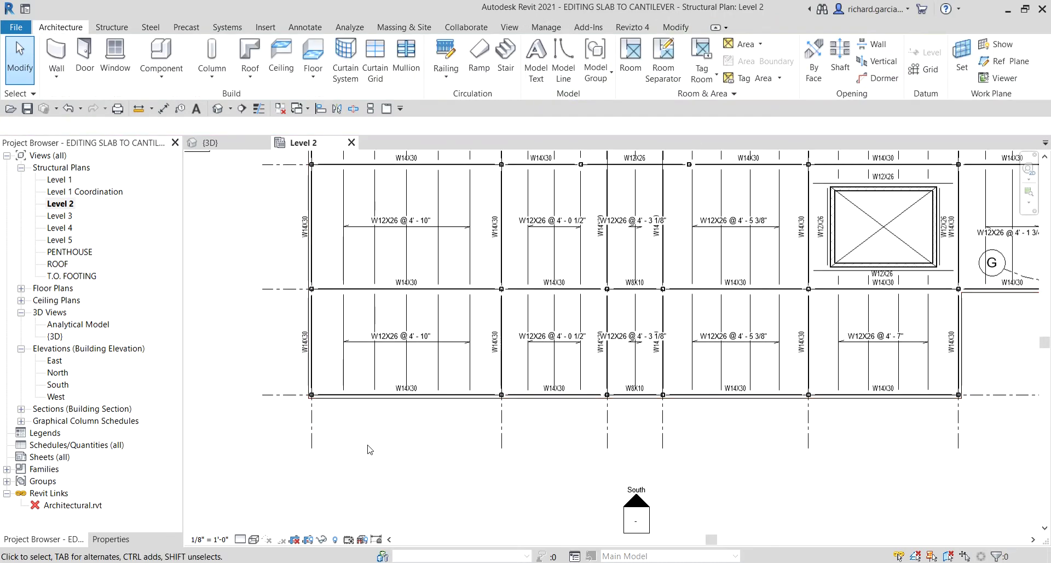
pyautogui.scroll(6, 295, 415)
pyautogui.scroll(-4, 384, 434)
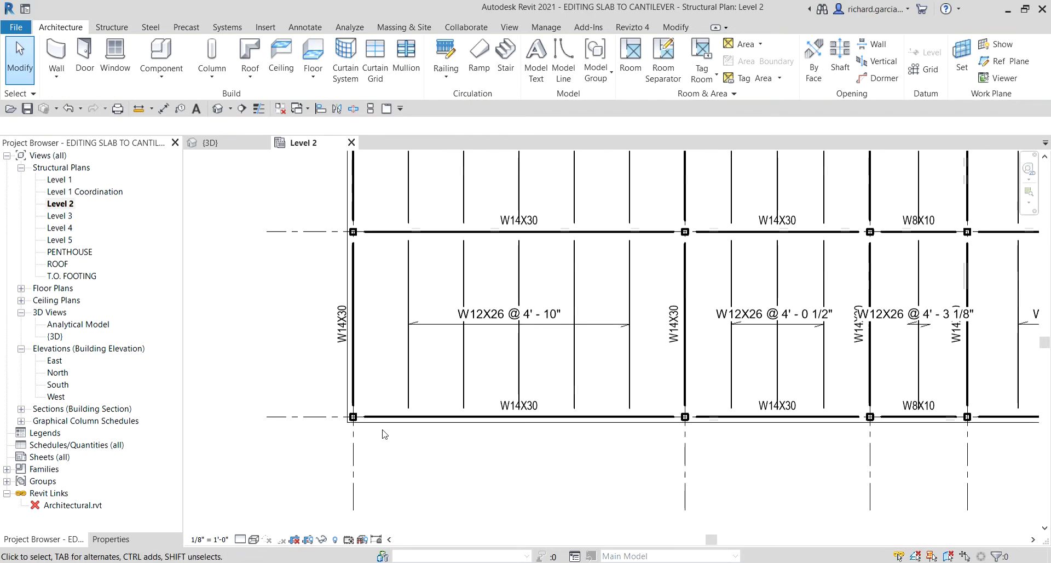
pyautogui.scroll(-4, 384, 434)
pyautogui.moveTo(353, 335); pyautogui.dragTo(361, 496, button='middle')
pyautogui.scroll(3, 367, 243)
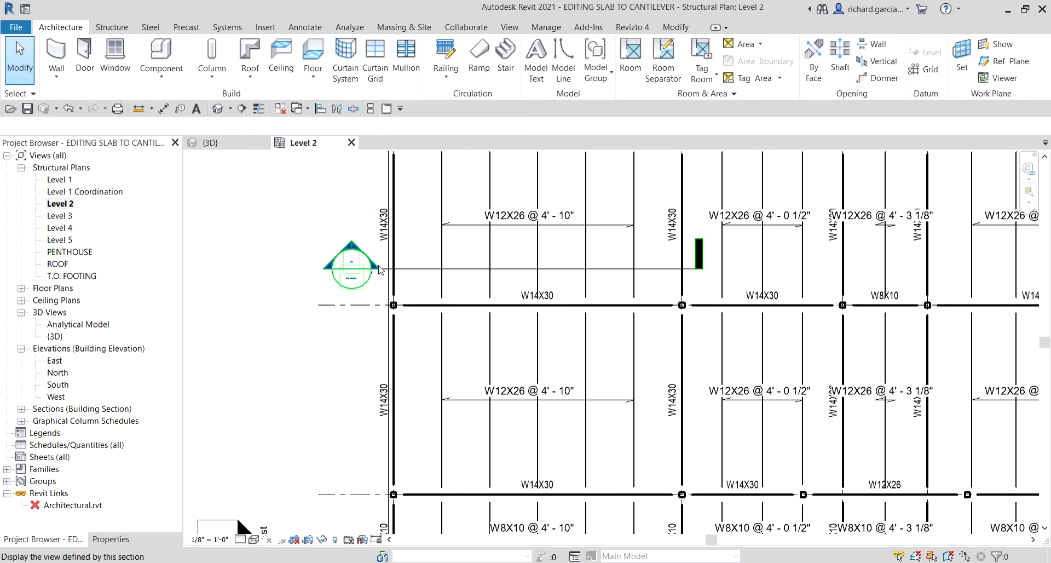
pyautogui.click(413, 276)
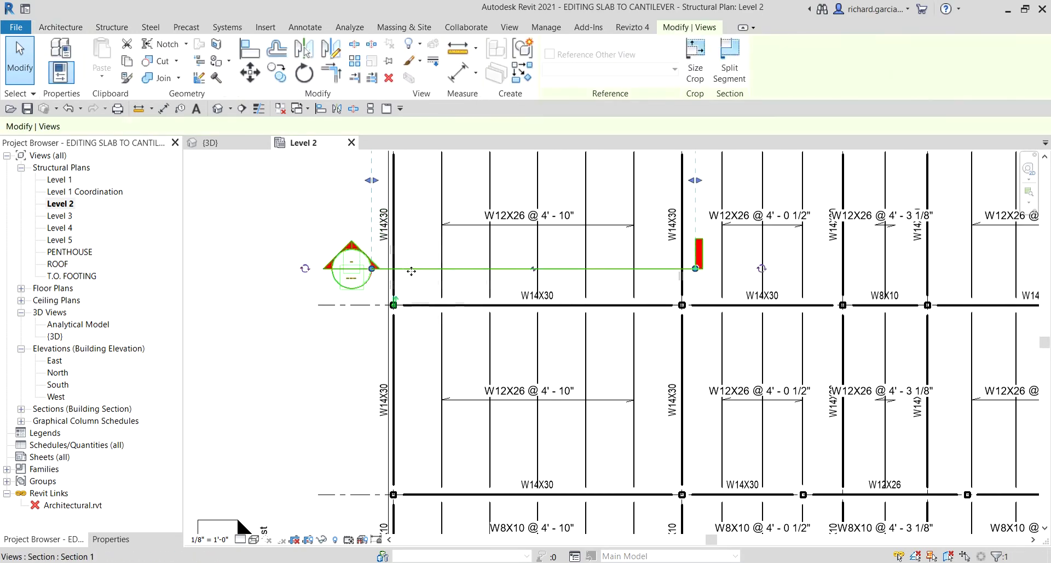
pyautogui.rightClick(411, 273)
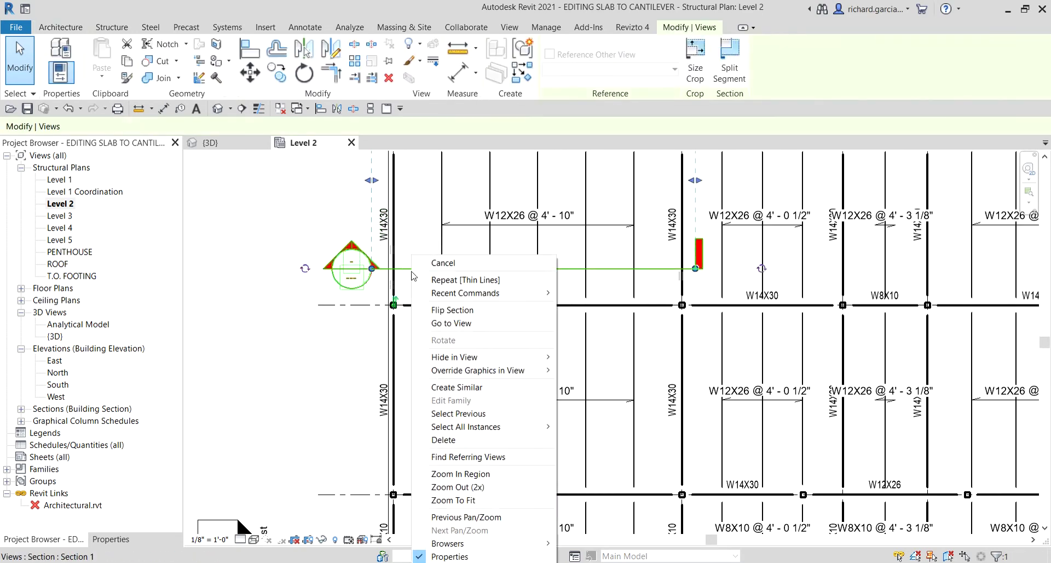
pyautogui.click(448, 324)
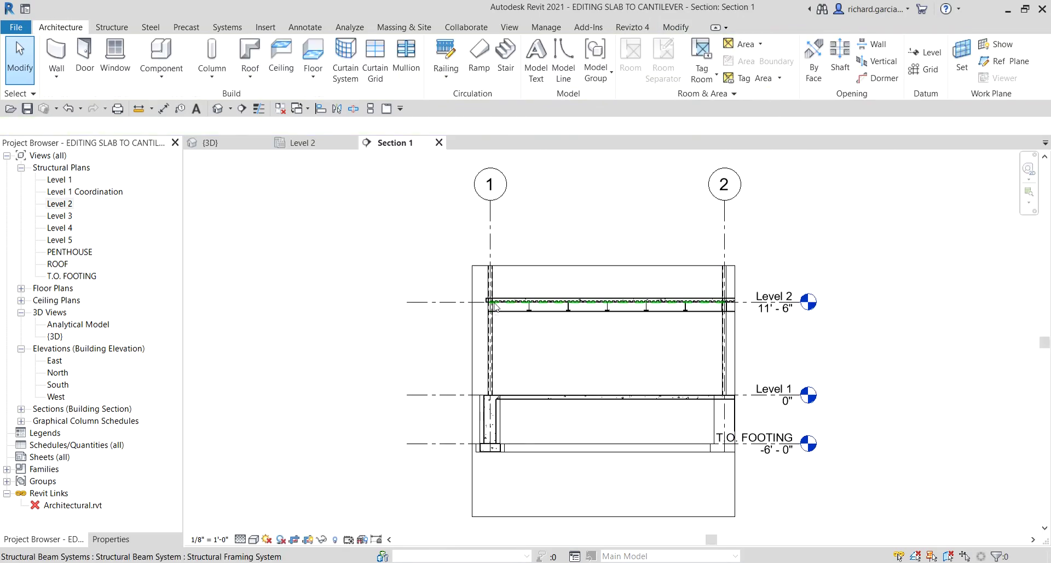
# Turn on Thin Lines in Section 1, measure the 6" slab overhang, and return to 3D
pyautogui.scroll(8, 473, 311)
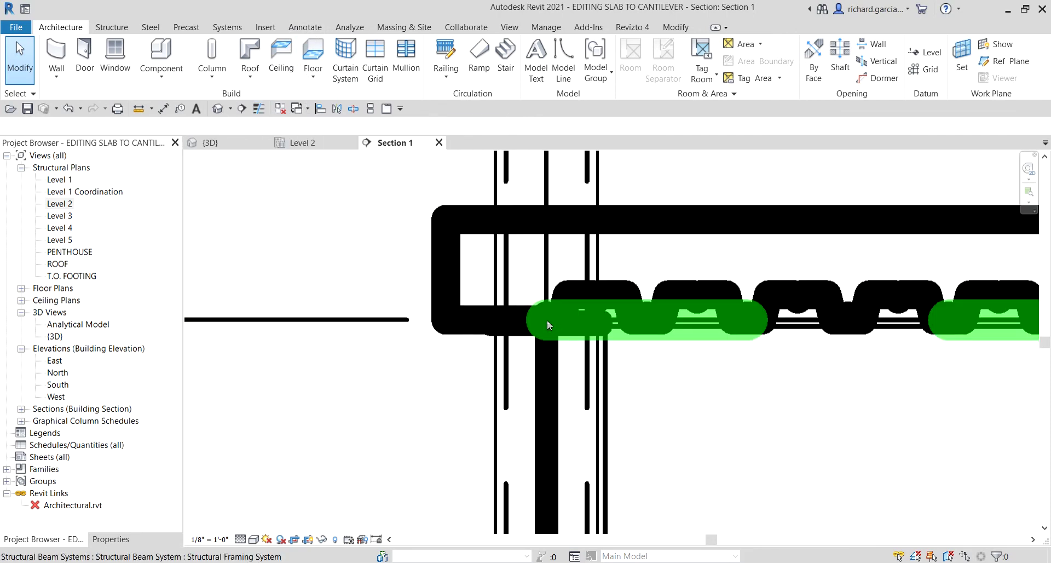
pyautogui.click(259, 108)
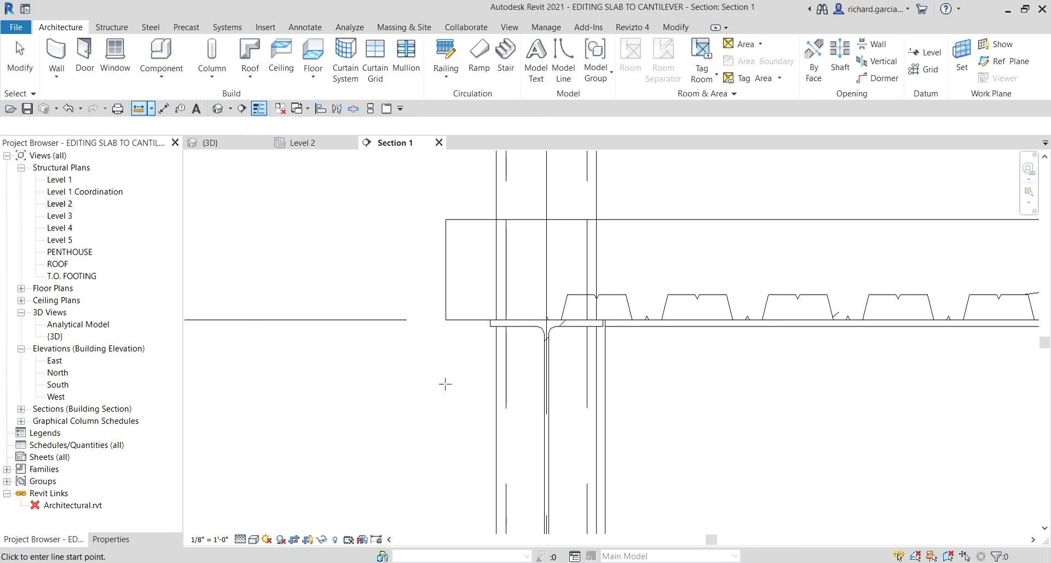
pyautogui.click(446, 319)
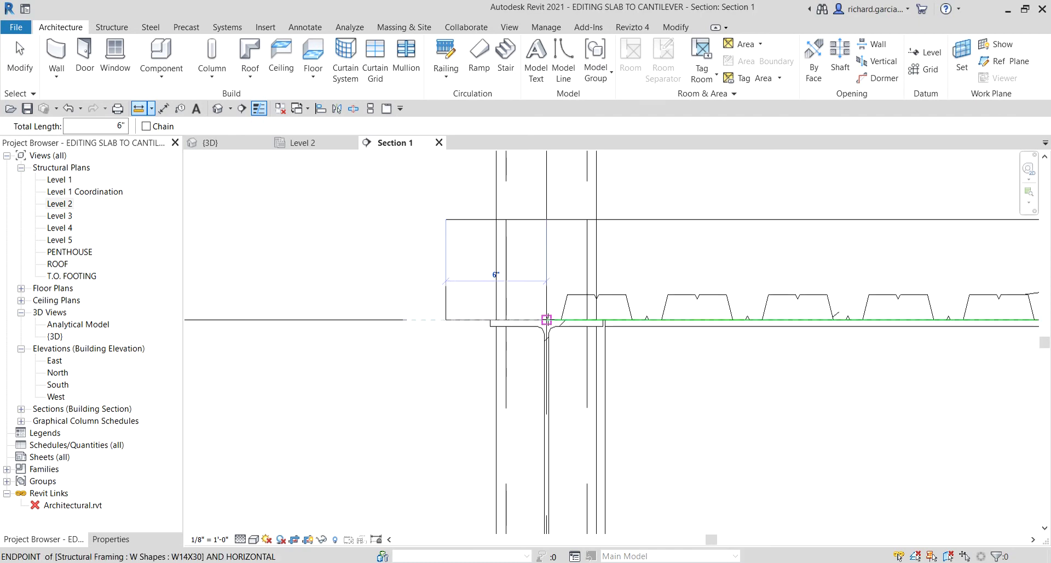
pyautogui.scroll(-2, 546, 319)
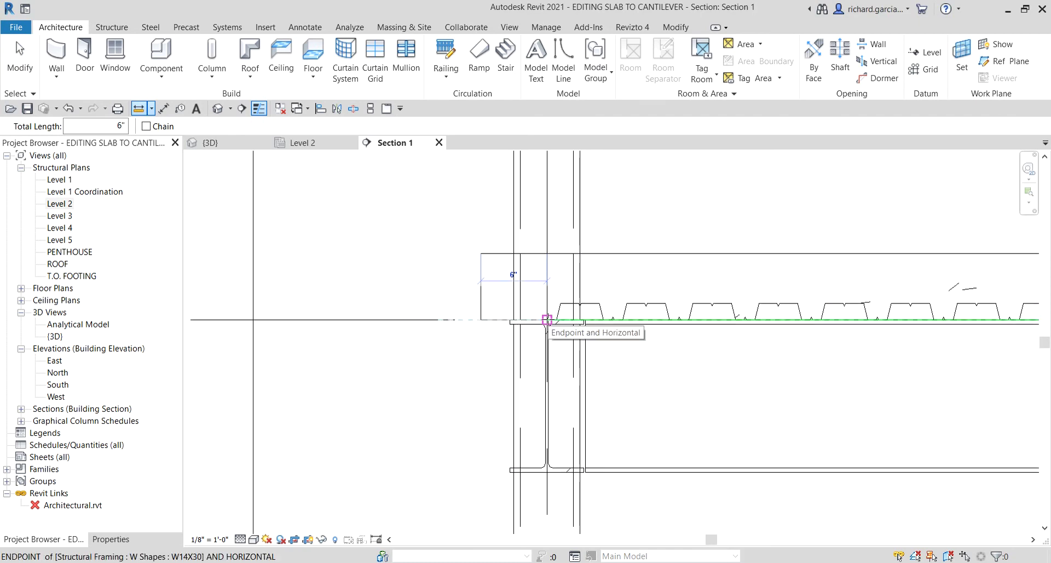
pyautogui.click(546, 319)
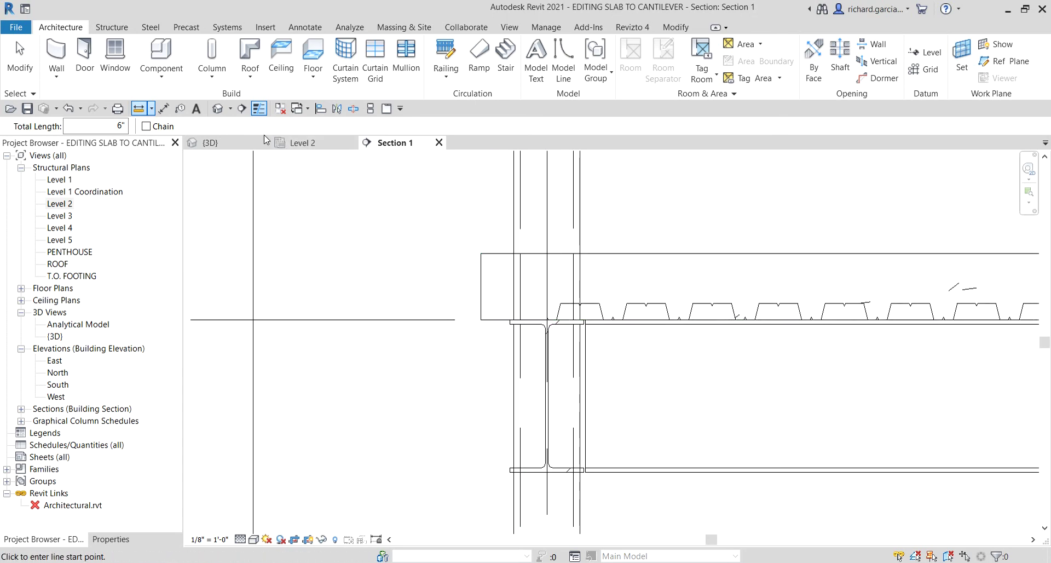
pyautogui.click(211, 142)
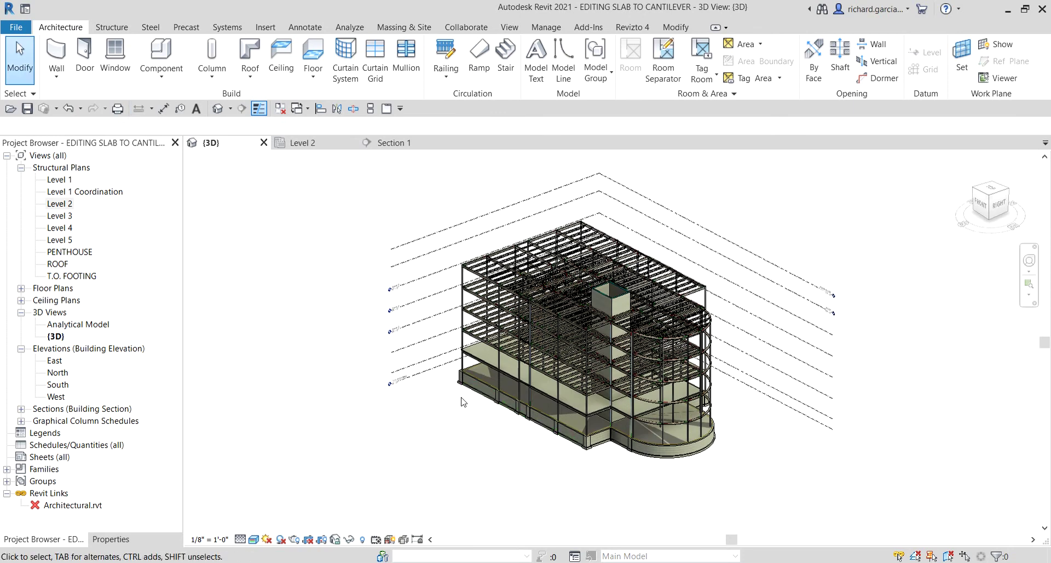
# Zoom to the 3D slab edge, select and deselect the floor, and tile views with WT
pyautogui.scroll(10, 462, 402)
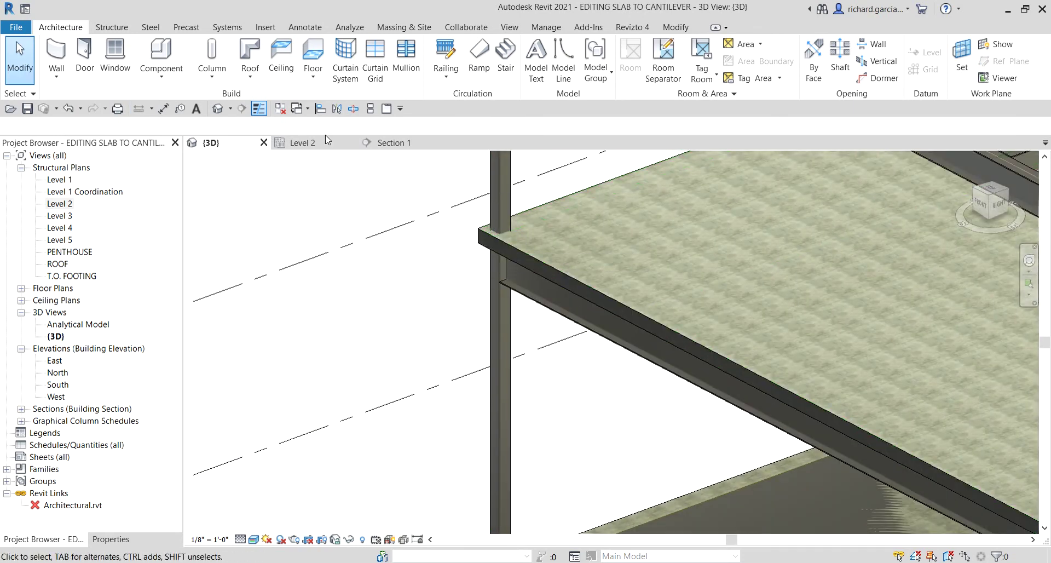
pyautogui.scroll(-4, 599, 232)
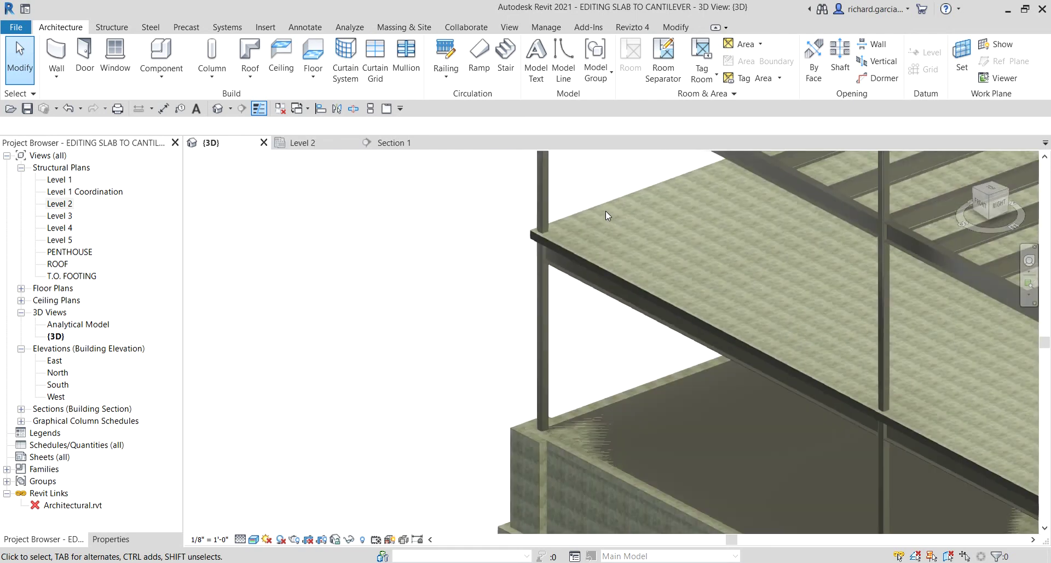
pyautogui.click(578, 213)
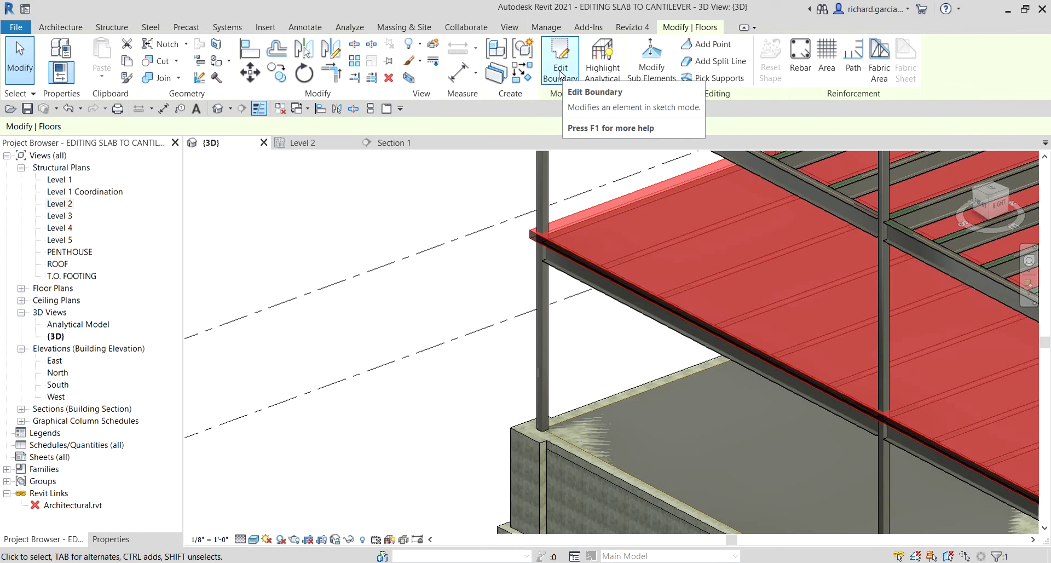
pyautogui.click(390, 313)
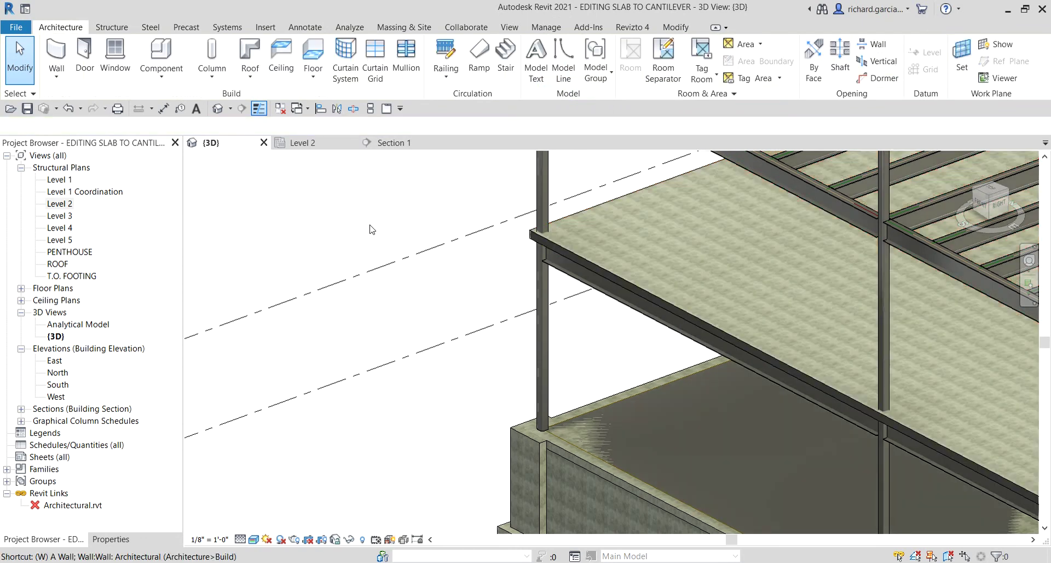
pyautogui.press('w')
pyautogui.press('t')
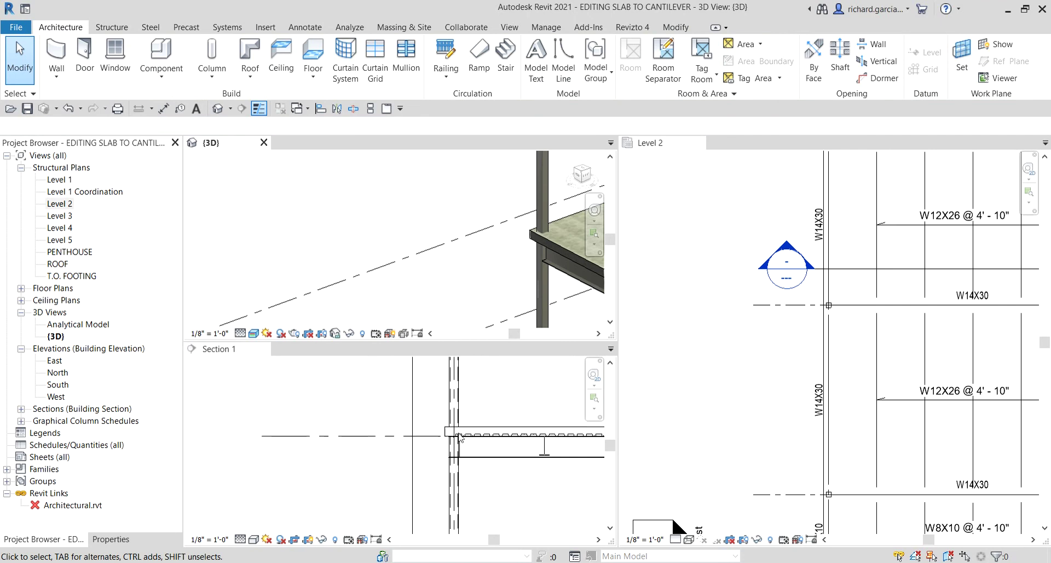